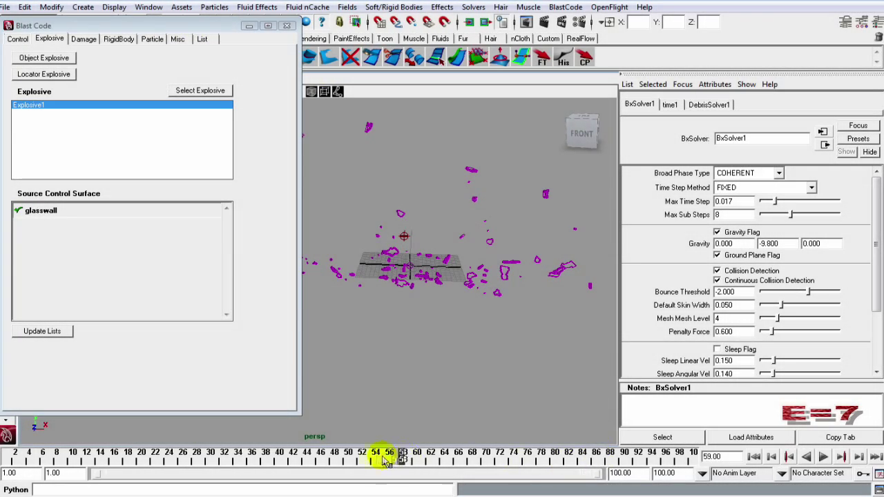
Rewind the glass wall shatter to frame 1 and view the intact wall at an angle
{"action": "left_click", "coordinate": [754, 457]}
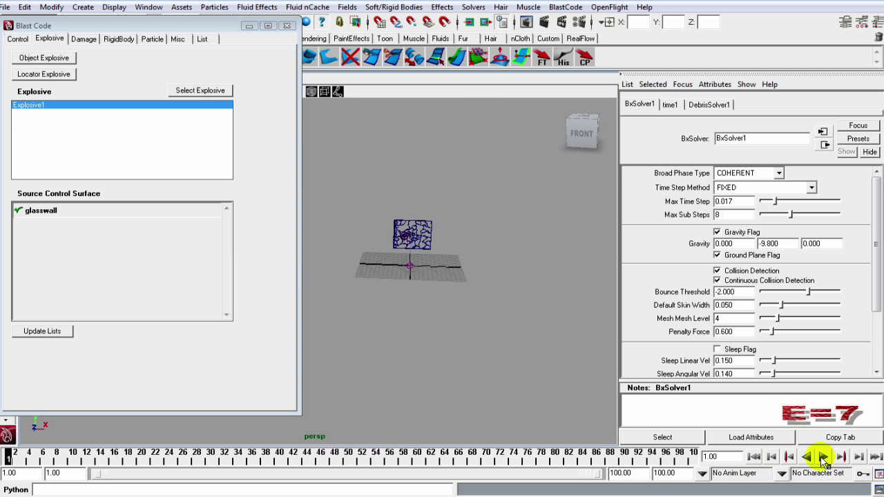
{"action": "left_click_drag", "start_coordinate": [484, 377], "coordinate": [391, 343], "text": "alt"}
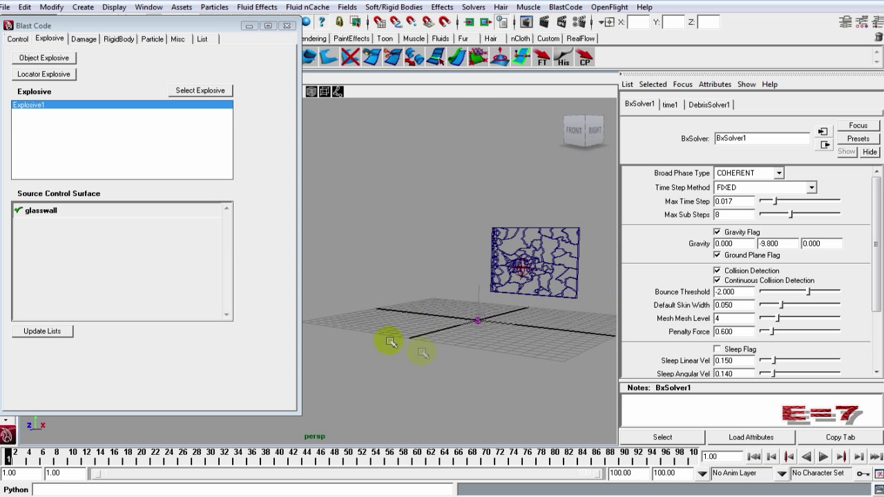
{"action": "left_click", "coordinate": [114, 40]}
Select Explosive1 in Blast Code's Explosive tab and set its Magnitude to 7
{"action": "left_click", "coordinate": [43, 37]}
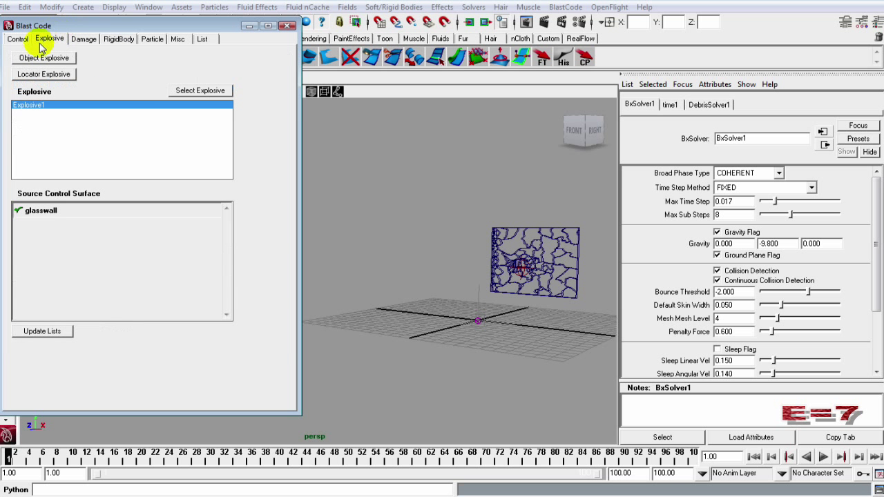
{"action": "left_click", "coordinate": [200, 92]}
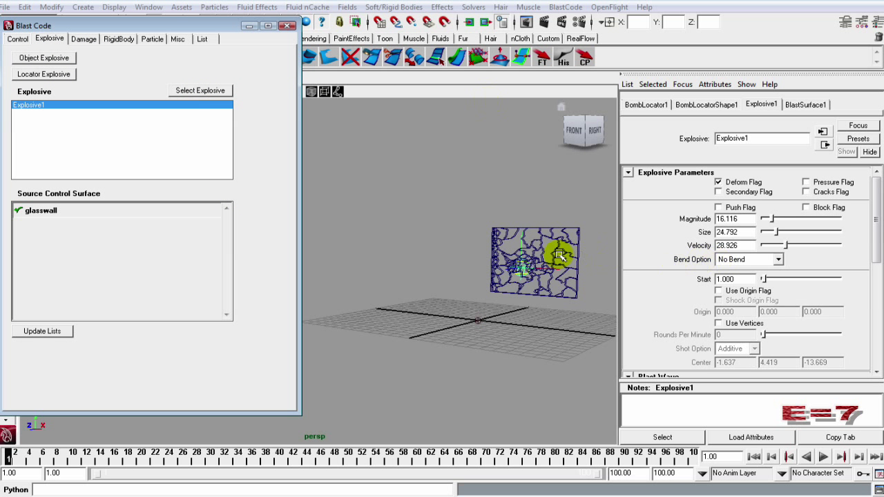
{"action": "left_click_drag", "start_coordinate": [559, 209], "coordinate": [559, 202], "text": "alt"}
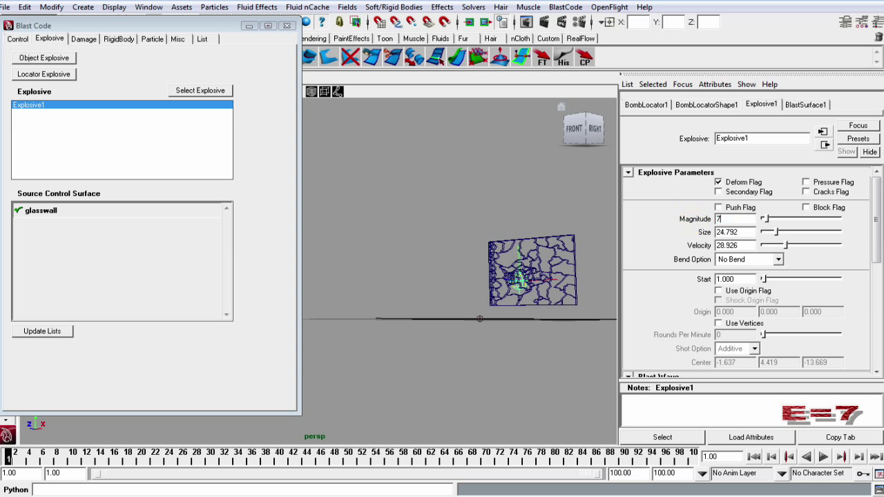
Replay the shatter and watch the glass wall blow apart around frame 22
{"action": "left_click", "coordinate": [246, 28]}
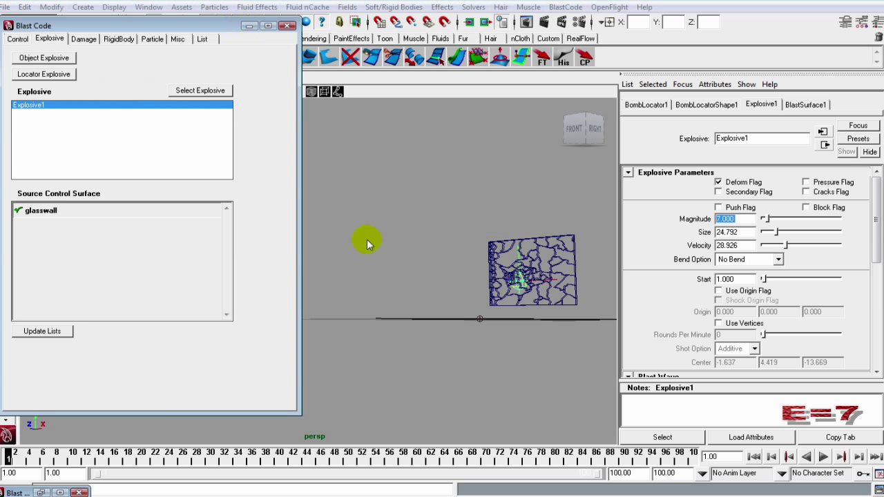
{"action": "left_click_drag", "start_coordinate": [430, 284], "coordinate": [791, 442], "text": "alt"}
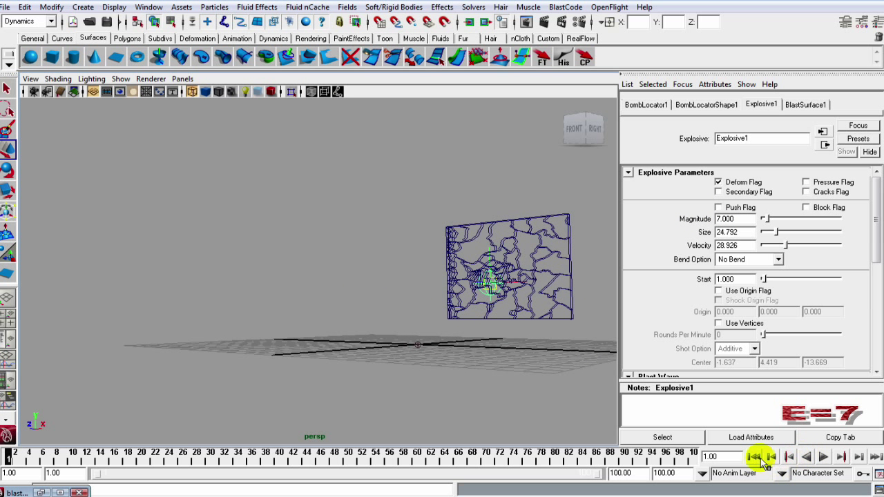
{"action": "left_click", "coordinate": [821, 457]}
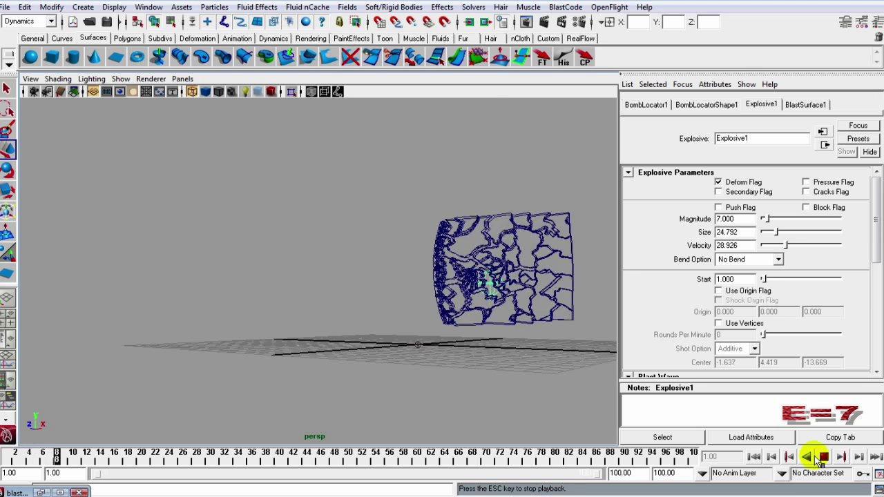
{"action": "left_click", "coordinate": [822, 457]}
{"action": "left_click_drag", "start_coordinate": [411, 304], "coordinate": [433, 309], "text": "alt"}
{"action": "right_click_drag", "start_coordinate": [433, 309], "coordinate": [383, 322], "text": "alt"}
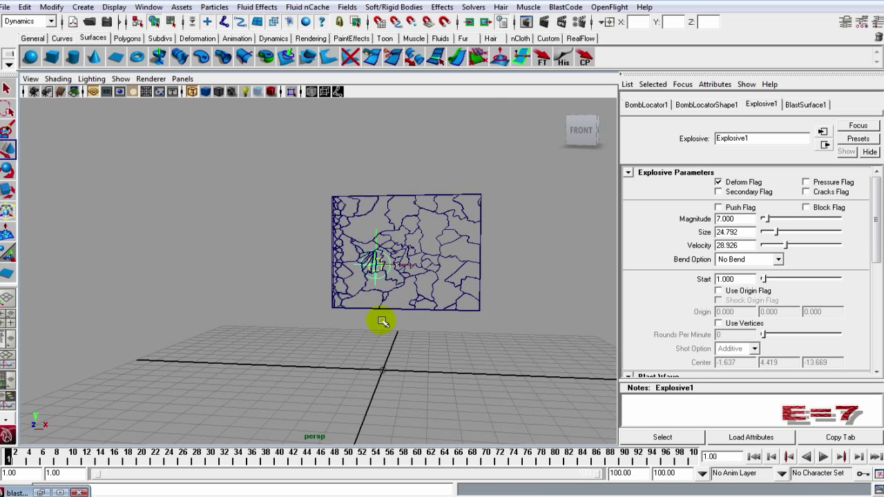
{"action": "left_click", "coordinate": [824, 458]}
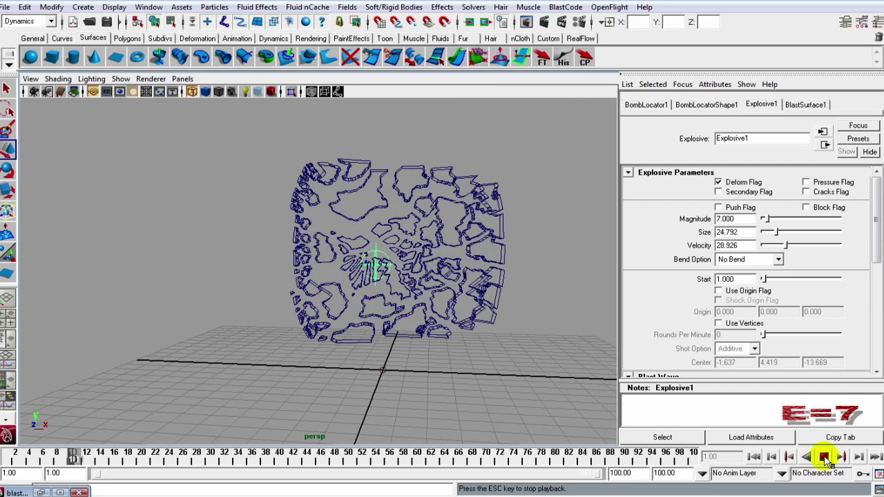
Stop at frame 22 and reduce Explosive1's Size to 17.355 and Velocity to 20.662
{"action": "left_click", "coordinate": [824, 457]}
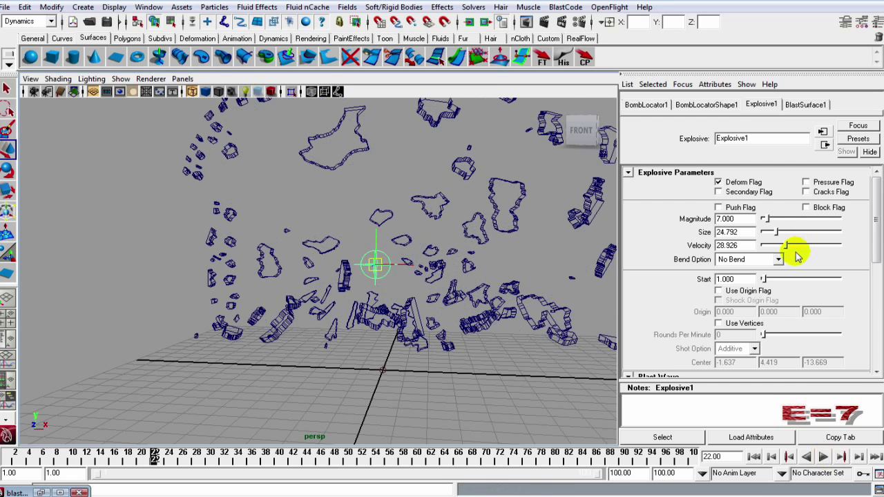
{"action": "left_click", "coordinate": [779, 236]}
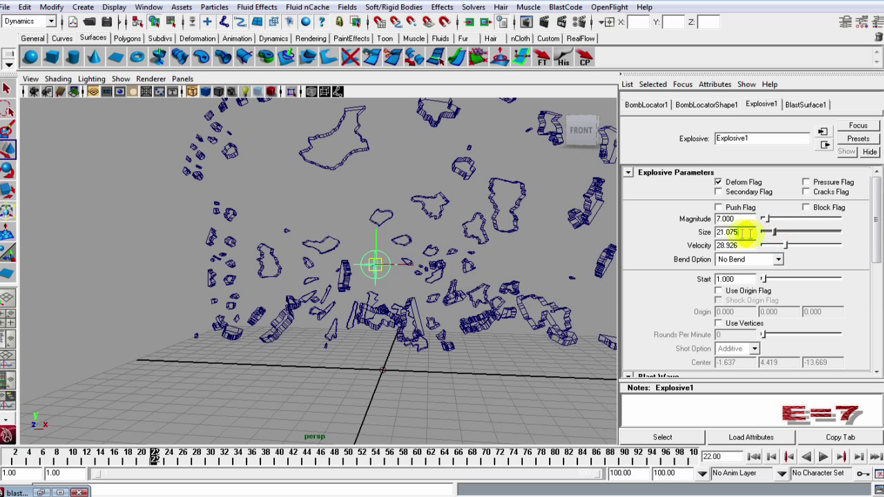
{"action": "double_click", "coordinate": [749, 233]}
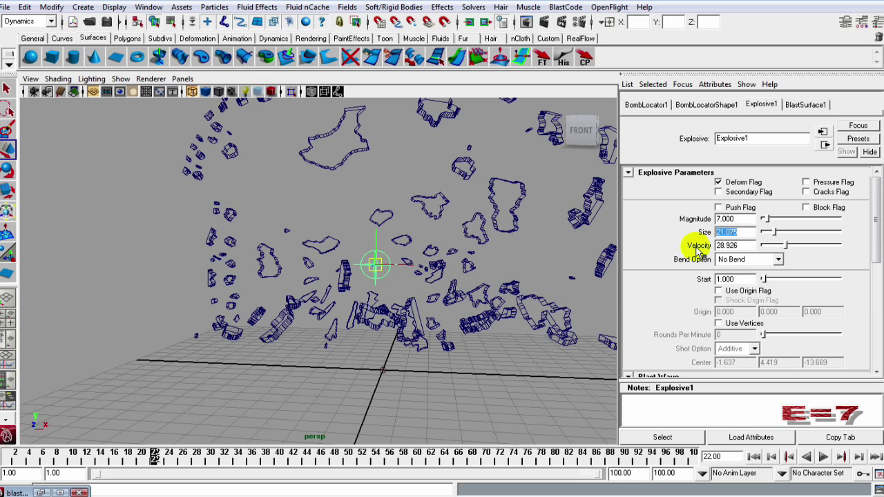
Replay the shatter from frame 1 with the new settings and pause at frame 36
{"action": "left_click", "coordinate": [757, 457]}
{"action": "left_click", "coordinate": [823, 457]}
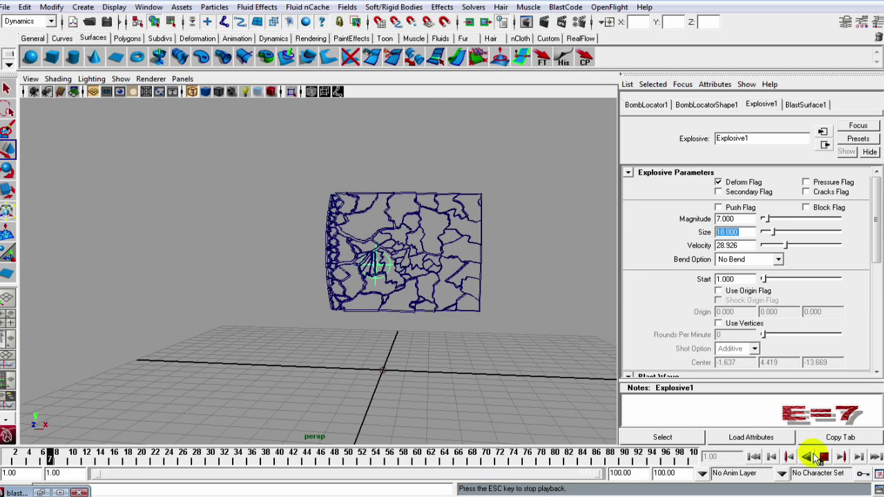
{"action": "scroll", "coordinate": [503, 297], "scroll_direction": "down", "scroll_amount": 5}
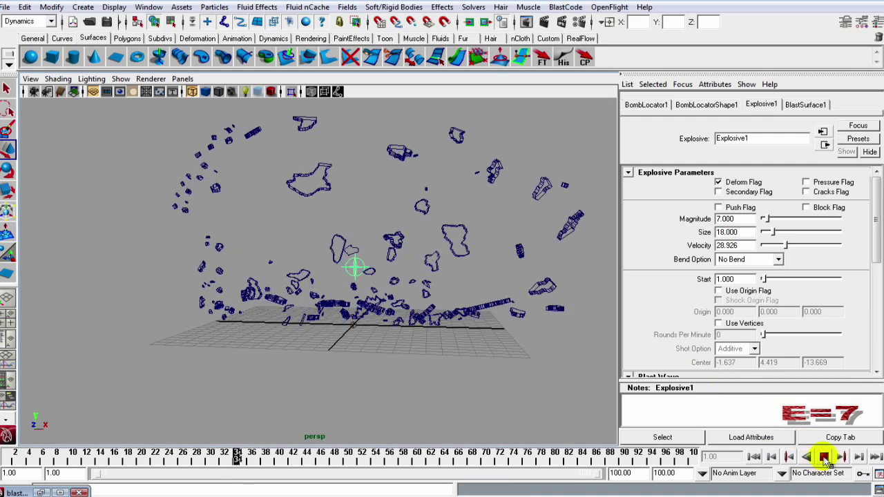
{"action": "left_click", "coordinate": [824, 458]}
{"action": "left_click_drag", "start_coordinate": [515, 304], "coordinate": [579, 322], "text": "alt"}
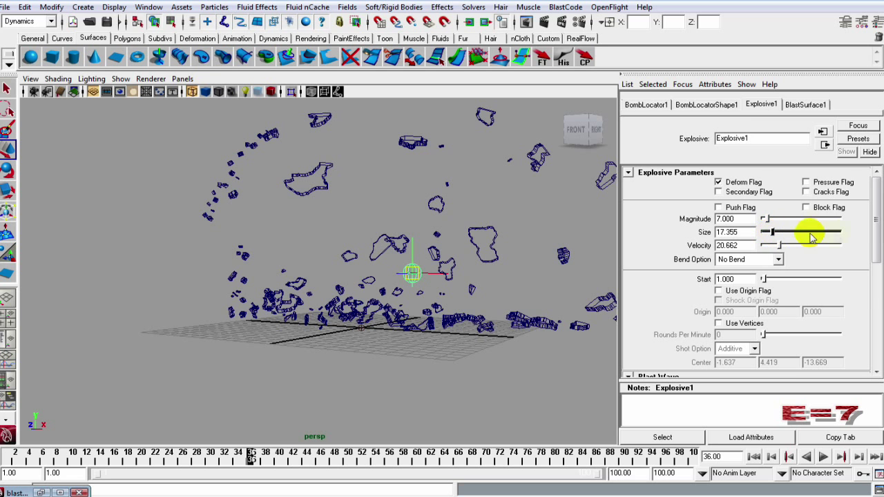
{"action": "left_click_drag", "start_coordinate": [877, 221], "coordinate": [873, 241]}
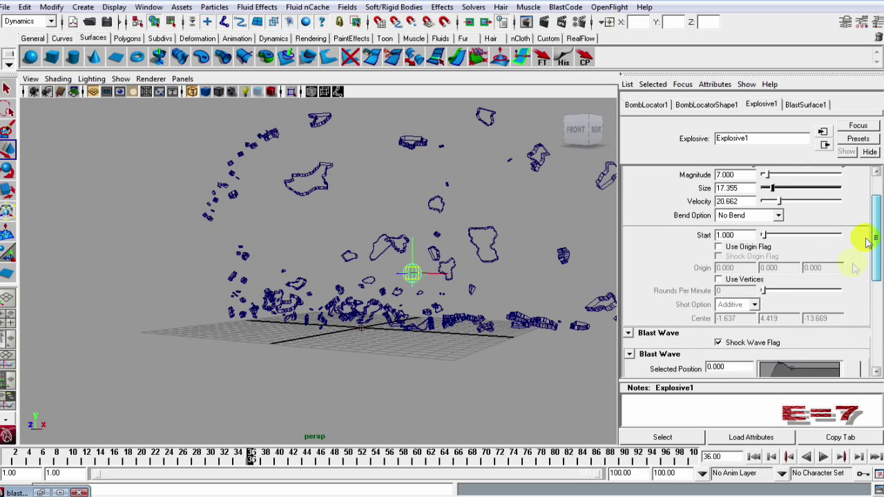
Replay the shatter, stop at frame 67 and inspect the debris from the side
{"action": "left_click", "coordinate": [754, 456]}
{"action": "left_click", "coordinate": [823, 457]}
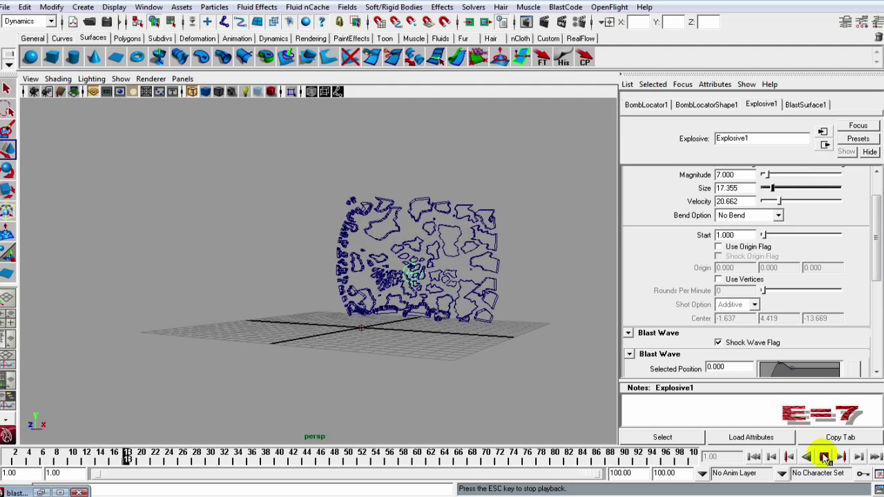
{"action": "left_click_drag", "start_coordinate": [483, 360], "coordinate": [316, 360], "text": "alt"}
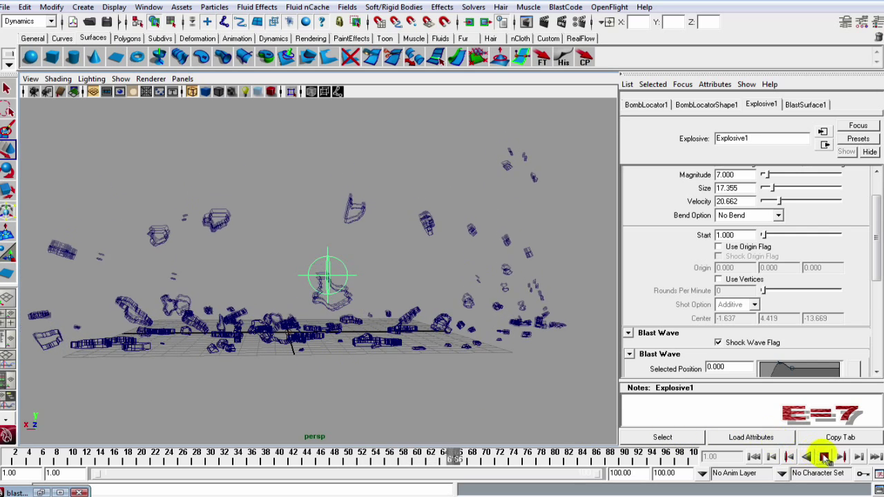
{"action": "left_click", "coordinate": [824, 456]}
{"action": "left_click_drag", "start_coordinate": [304, 354], "coordinate": [304, 367], "text": "alt"}
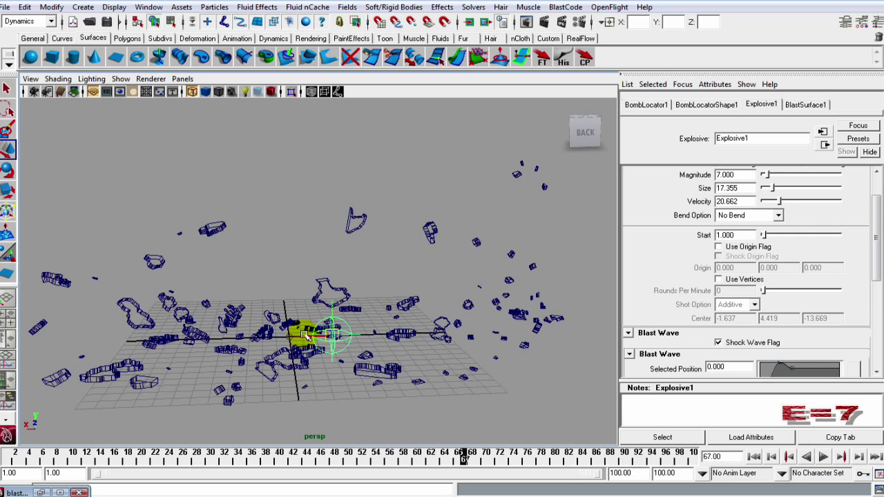
{"action": "left_click_drag", "start_coordinate": [291, 336], "coordinate": [577, 370], "text": "alt"}
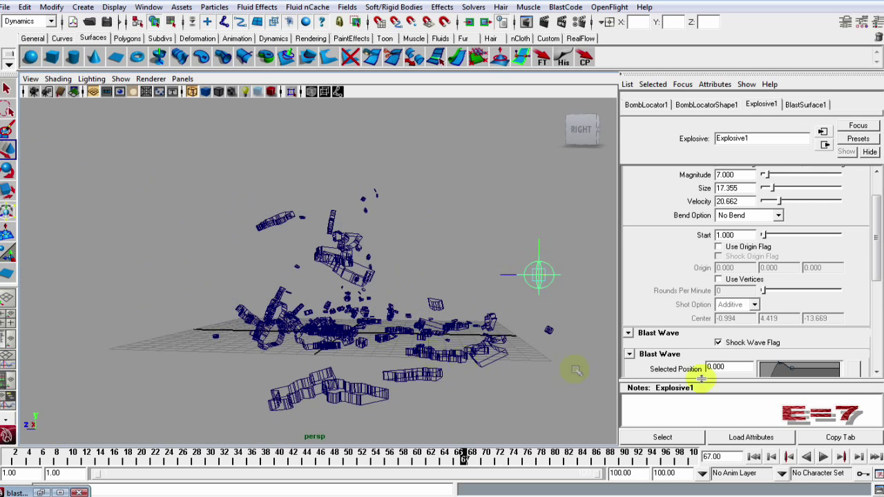
With Size at 12.396, replay to frame 80 and review the scattered shards from above
{"action": "left_click", "coordinate": [753, 457]}
{"action": "left_click_drag", "start_coordinate": [300, 320], "coordinate": [373, 332], "text": "alt"}
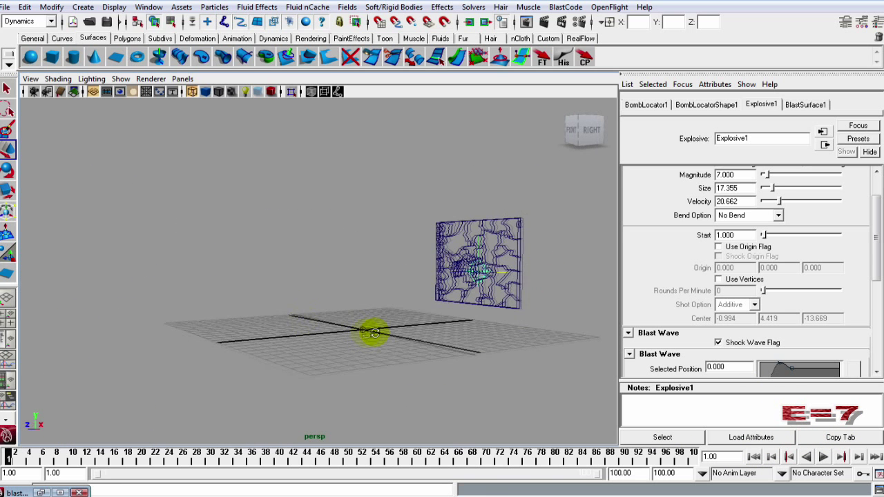
{"action": "left_click", "coordinate": [823, 457]}
{"action": "scroll", "coordinate": [486, 325], "scroll_direction": "up", "scroll_amount": 5}
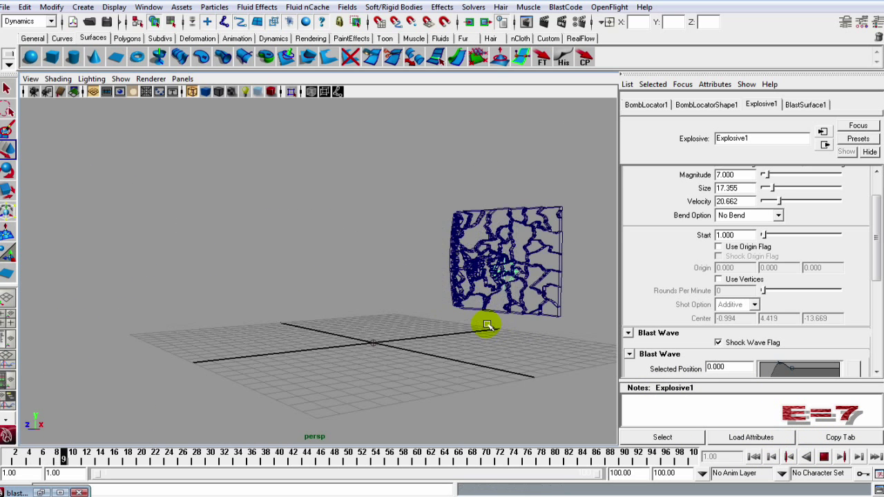
{"action": "mouse_move", "coordinate": [485, 326]}
{"action": "left_mouse_down", "text": "alt"}
{"action": "mouse_move", "coordinate": [430, 335]}
{"action": "mouse_move", "coordinate": [514, 332]}
{"action": "mouse_move", "coordinate": [463, 339]}
{"action": "mouse_move", "coordinate": [473, 335]}
{"action": "left_mouse_up", "text": "alt"}
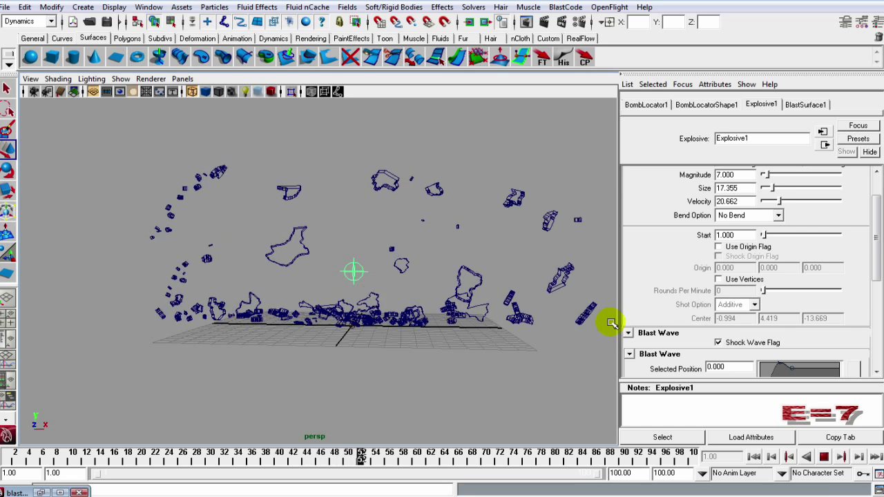
{"action": "left_click", "coordinate": [824, 456]}
{"action": "left_click_drag", "start_coordinate": [518, 351], "coordinate": [517, 124], "text": "alt"}
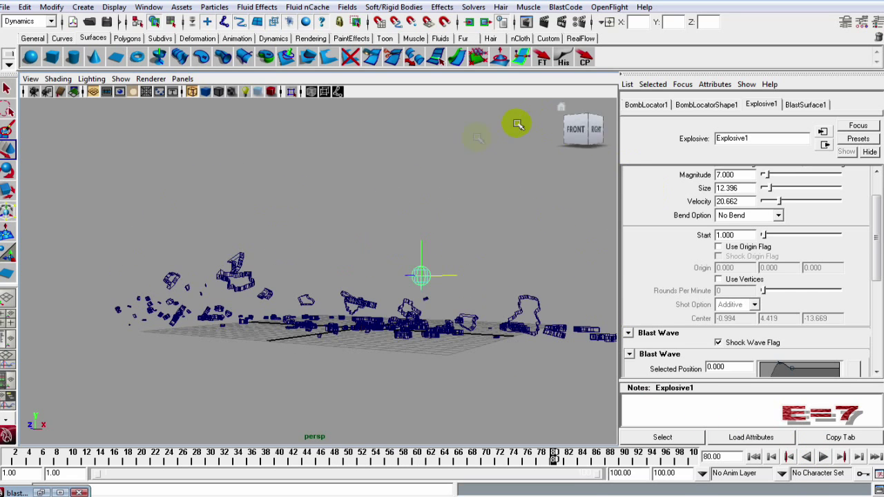
{"action": "left_click_drag", "start_coordinate": [384, 193], "coordinate": [325, 235], "text": "alt"}
{"action": "left_click_drag", "start_coordinate": [134, 424], "coordinate": [248, 395], "text": "alt"}
{"action": "scroll", "coordinate": [270, 306], "scroll_direction": "down", "scroll_amount": 6}
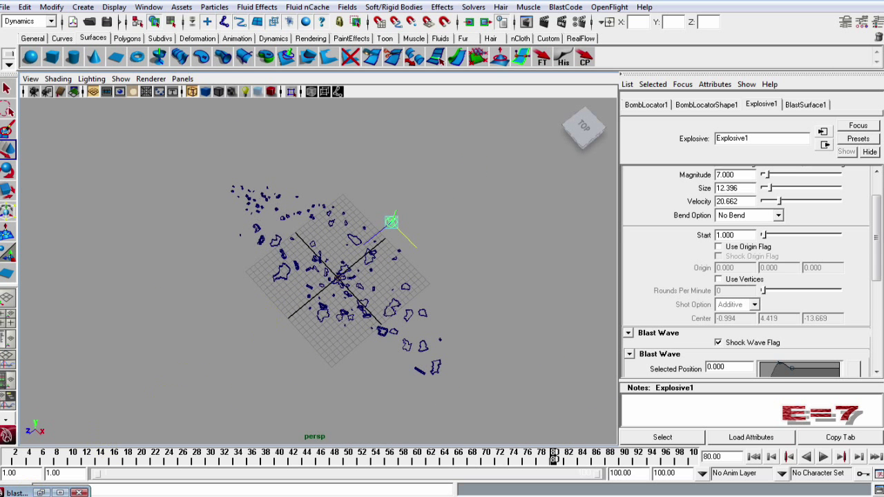
{"action": "left_click", "coordinate": [18, 491]}
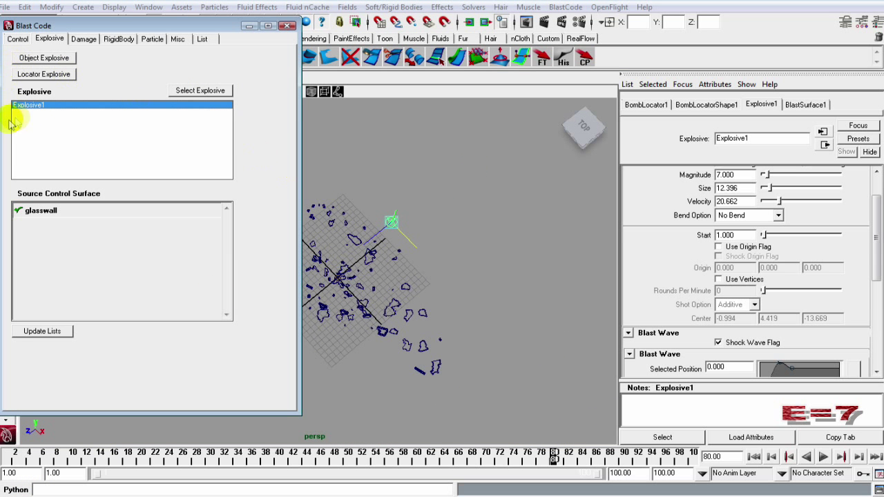
Give the glass wall slab Debris Random Rotation 3.140, Trajectory 0.496 and Velocity 0.760
{"action": "left_click", "coordinate": [119, 39]}
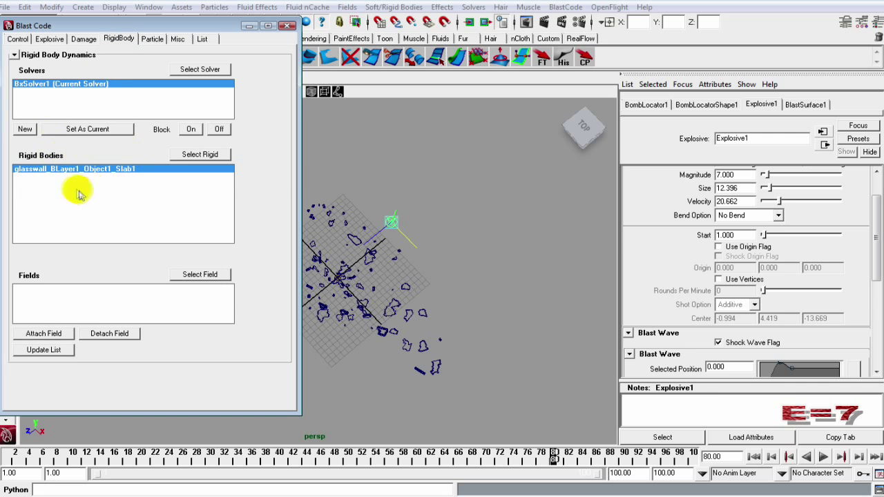
{"action": "left_click", "coordinate": [178, 153]}
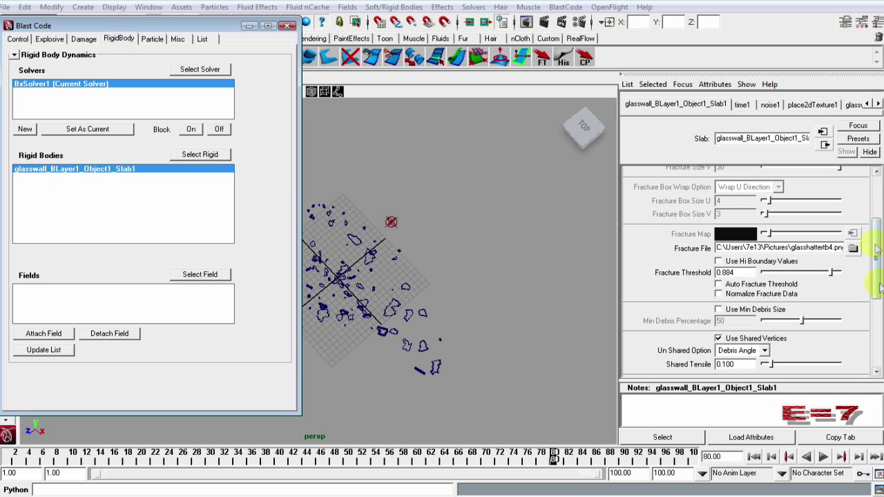
{"action": "left_click_drag", "start_coordinate": [876, 251], "coordinate": [863, 325]}
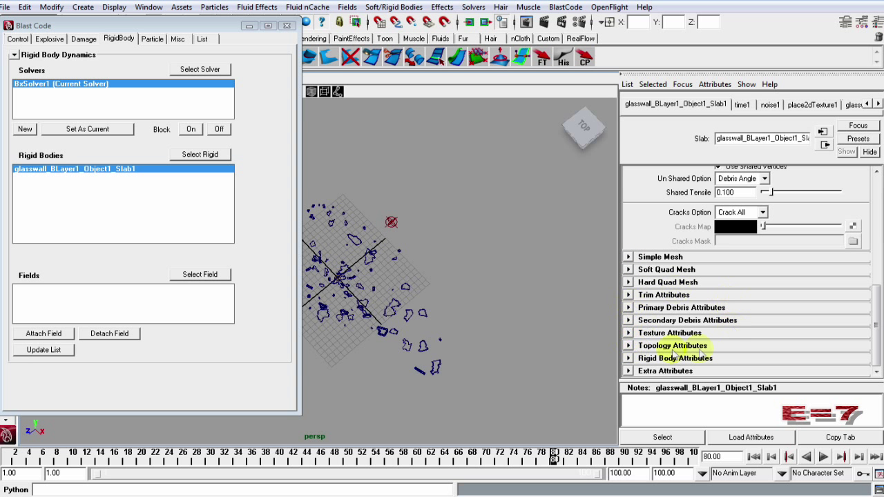
{"action": "left_click", "coordinate": [630, 311]}
{"action": "left_click_drag", "start_coordinate": [864, 286], "coordinate": [872, 354]}
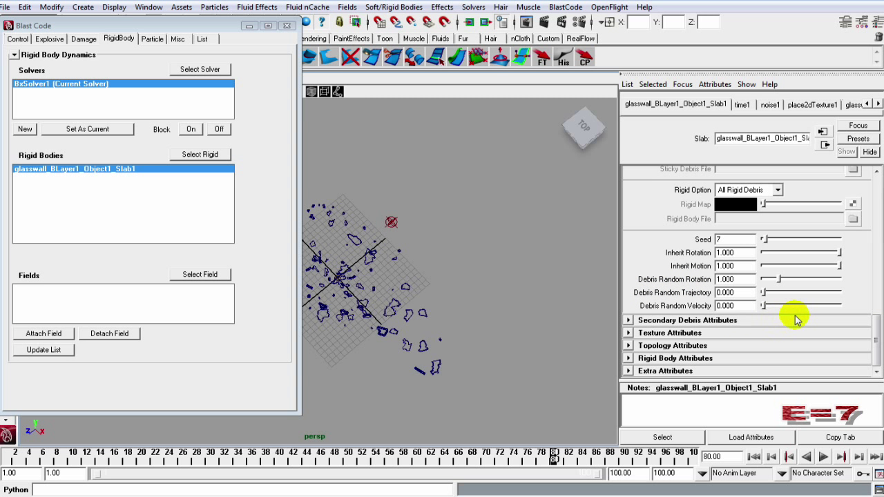
{"action": "left_click", "coordinate": [788, 306]}
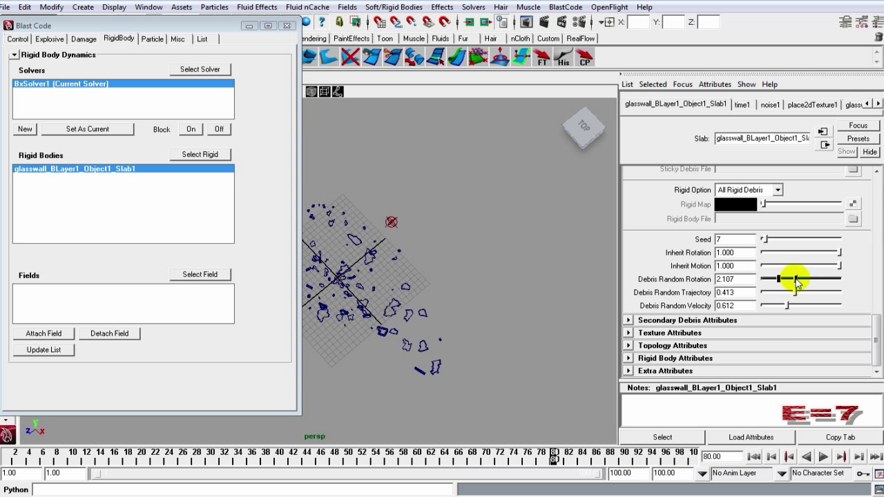
{"action": "left_click", "coordinate": [801, 279]}
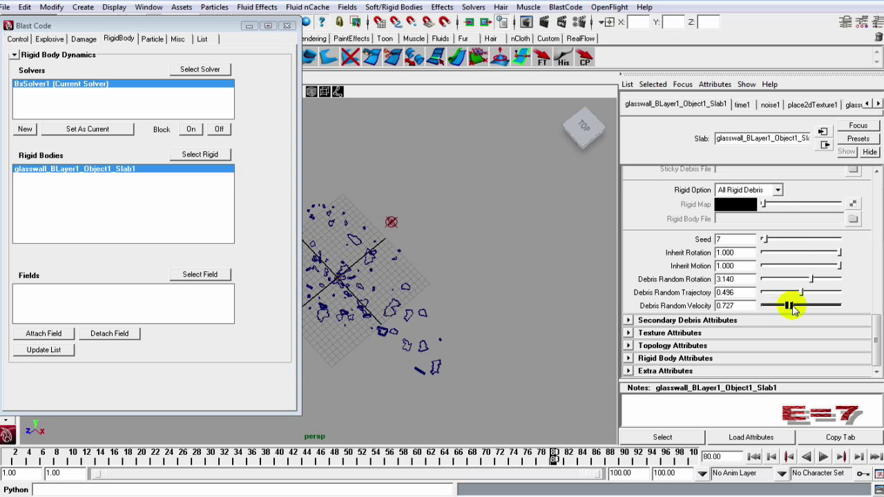
{"action": "left_click", "coordinate": [249, 26]}
Replay the shatter from the start and orbit to watch the debris spread
{"action": "left_click_drag", "start_coordinate": [452, 316], "coordinate": [442, 255], "text": "alt"}
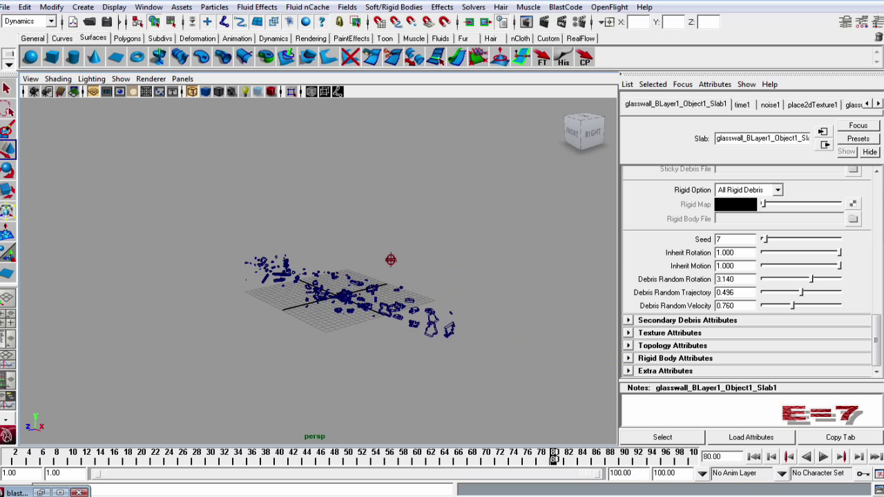
{"action": "left_click", "coordinate": [754, 457]}
{"action": "left_click", "coordinate": [824, 456]}
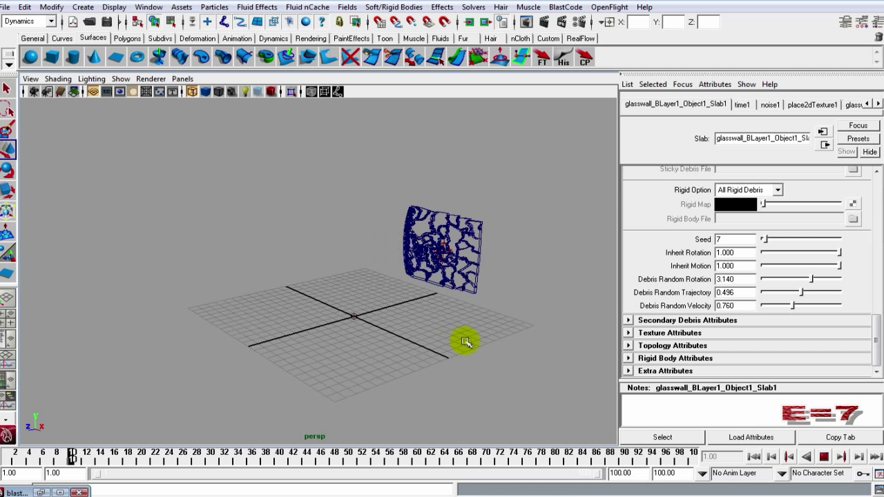
{"action": "left_click_drag", "start_coordinate": [525, 366], "coordinate": [517, 369], "text": "alt"}
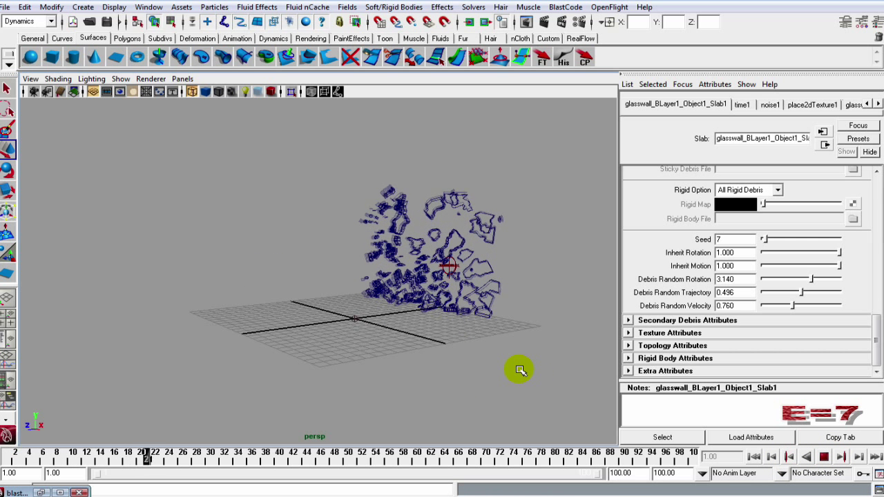
{"action": "left_click_drag", "start_coordinate": [365, 336], "coordinate": [247, 362], "text": "alt"}
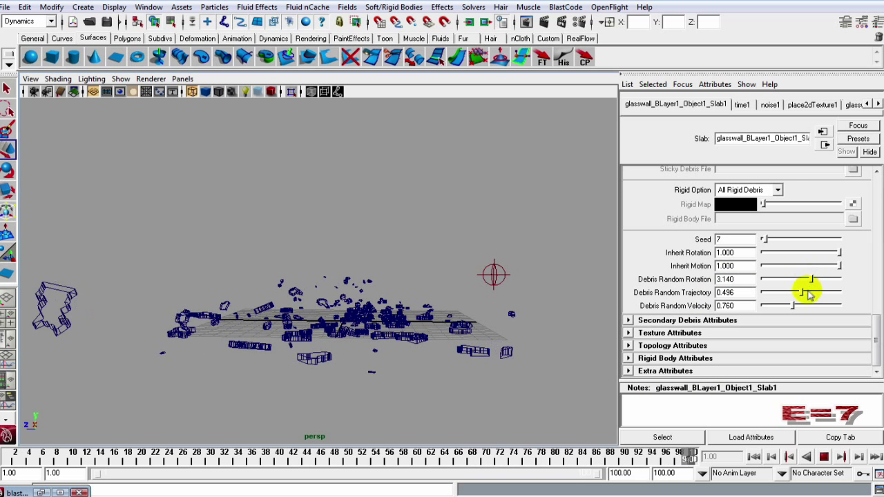
Raise Debris Random Trajectory to 0.587 and Velocity to 0.975, then replay the simulation
{"action": "left_click_drag", "start_coordinate": [799, 292], "coordinate": [803, 295]}
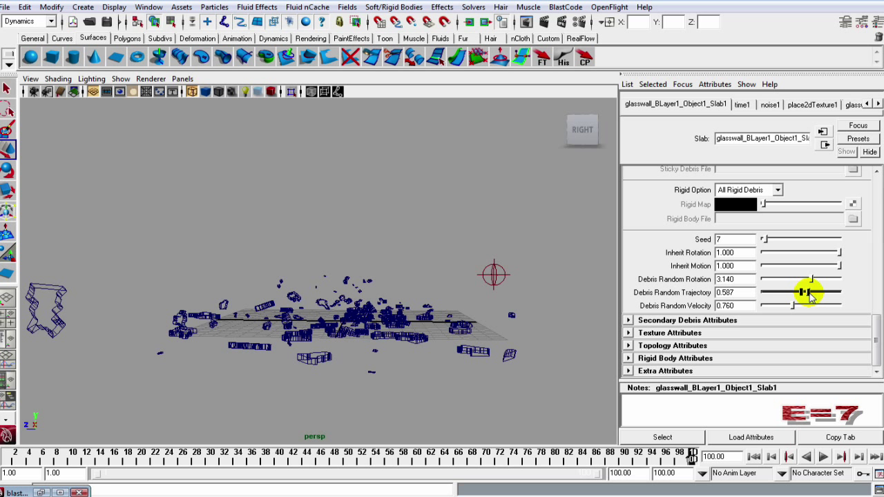
{"action": "left_click", "coordinate": [754, 456]}
{"action": "left_click", "coordinate": [823, 457]}
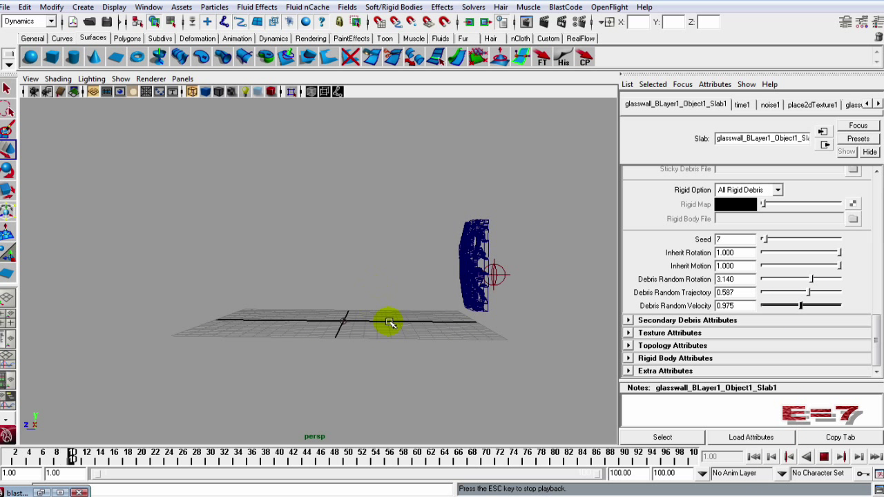
{"action": "left_click_drag", "start_coordinate": [391, 323], "coordinate": [266, 371], "text": "alt"}
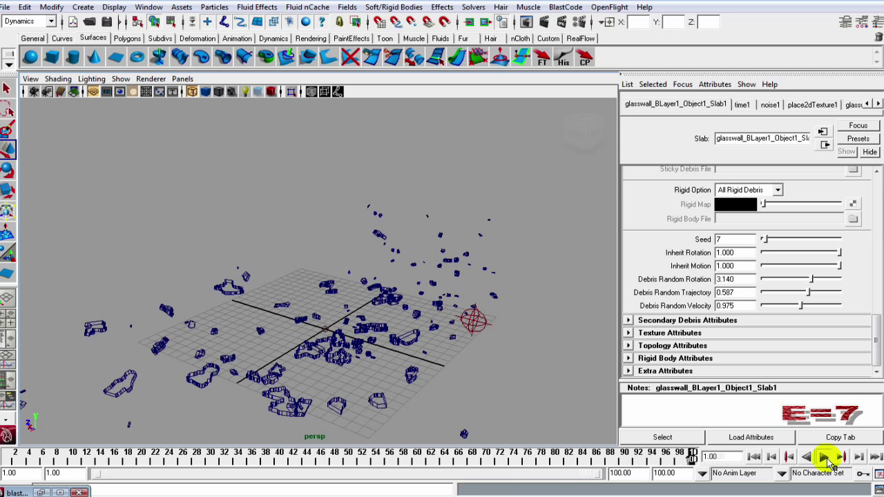
{"action": "left_click", "coordinate": [757, 458]}
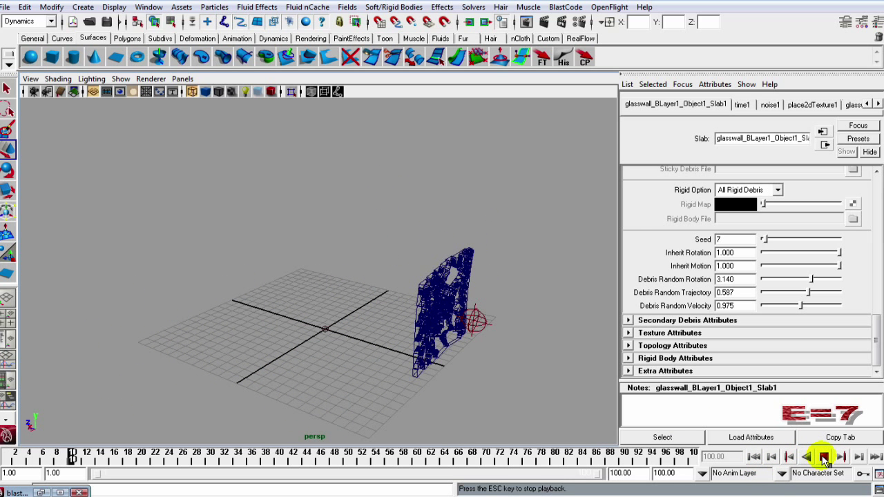
Pause at frame 11, move in close, then play on and hold at frame 22
{"action": "left_click", "coordinate": [824, 458]}
{"action": "left_click_drag", "start_coordinate": [536, 389], "coordinate": [548, 371], "text": "alt"}
{"action": "middle_click_drag", "start_coordinate": [350, 339], "coordinate": [424, 345], "text": "alt"}
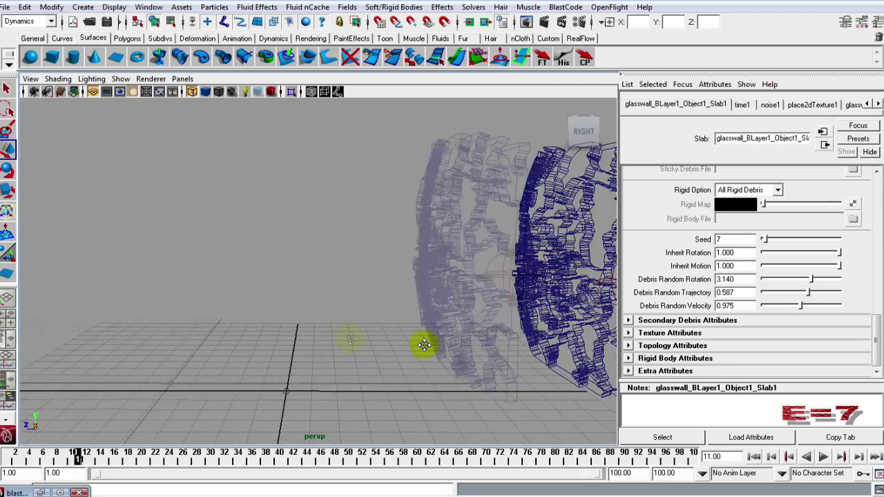
{"action": "left_click_drag", "start_coordinate": [424, 345], "coordinate": [397, 348], "text": "alt"}
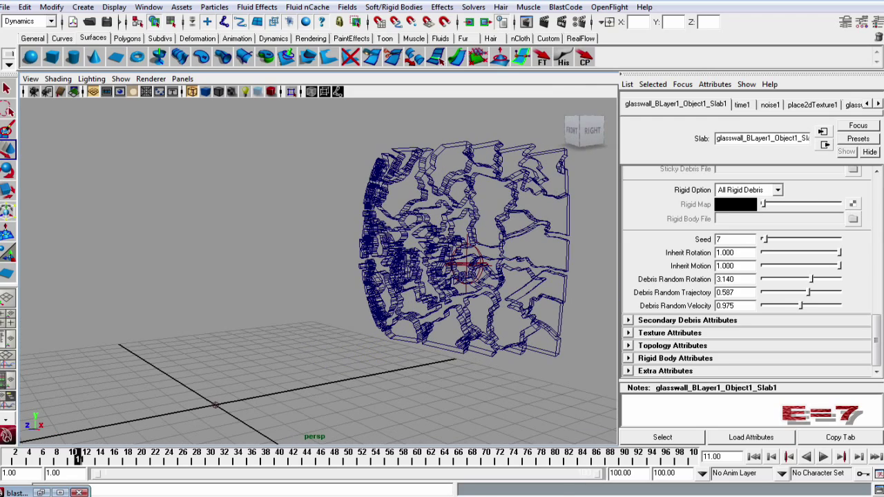
{"action": "left_click", "coordinate": [824, 457]}
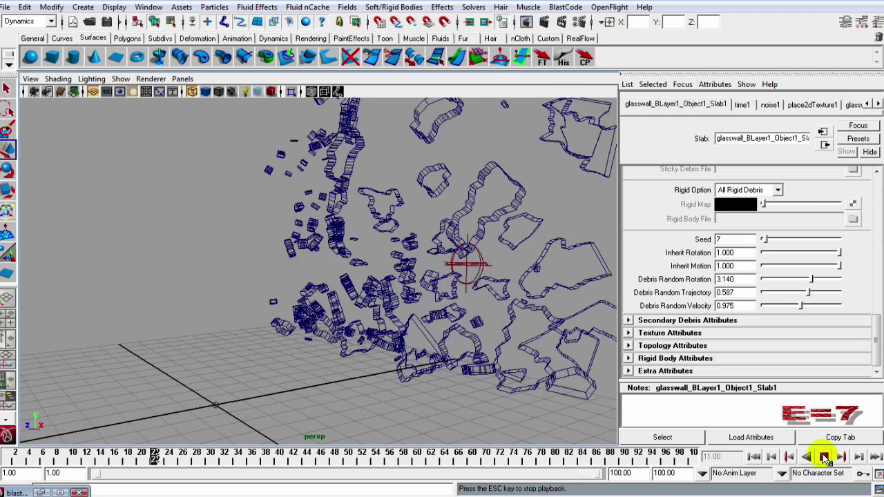
{"action": "left_click", "coordinate": [824, 457]}
{"action": "left_click_drag", "start_coordinate": [365, 257], "coordinate": [310, 302], "text": "alt"}
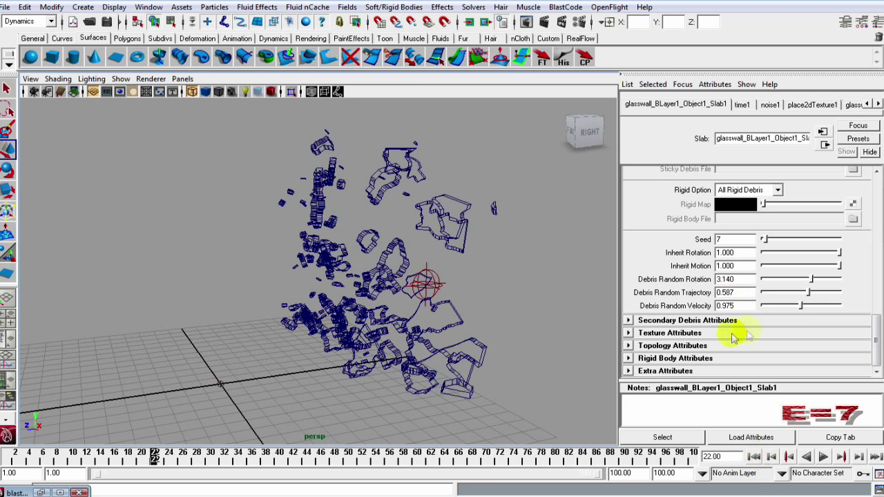
Enable secondary debris: Snap/Crack 1, Width 2.000, Rand Rot 2.975, Traj 0.446, Vel 1.074, then replay
{"action": "left_click", "coordinate": [629, 321]}
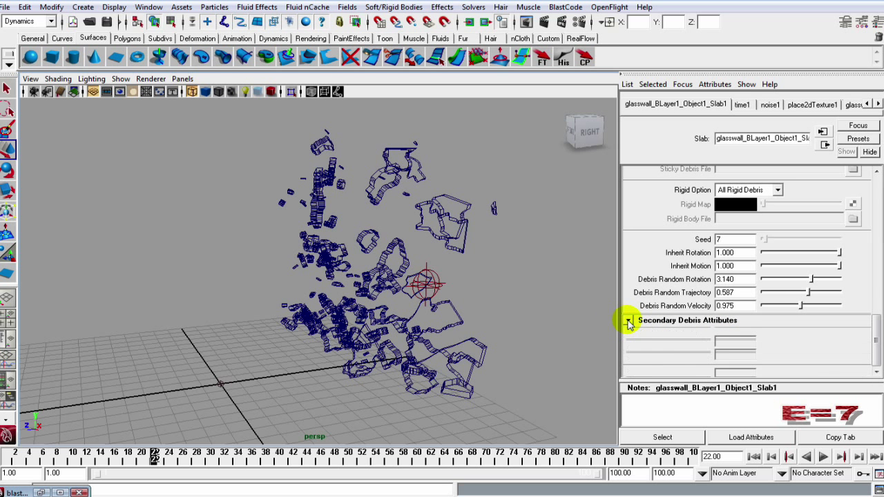
{"action": "left_click_drag", "start_coordinate": [874, 284], "coordinate": [876, 308]}
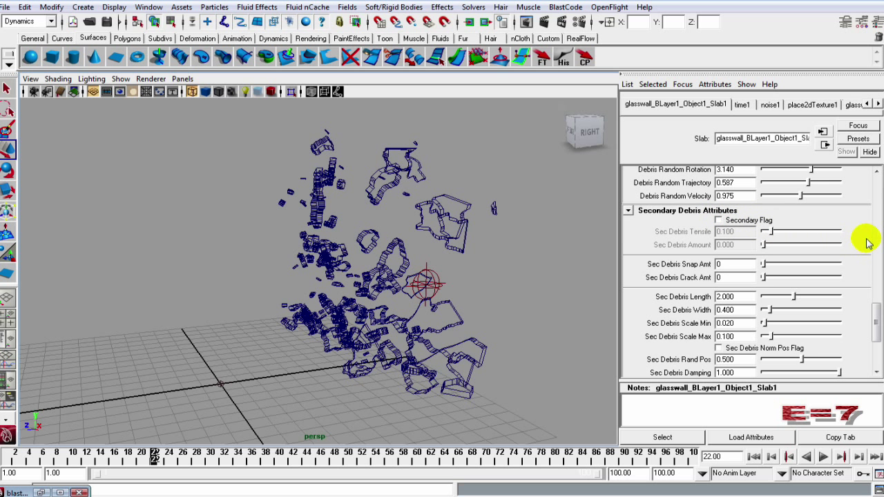
{"action": "left_click_drag", "start_coordinate": [872, 302], "coordinate": [872, 308]}
{"action": "left_click", "coordinate": [718, 197]}
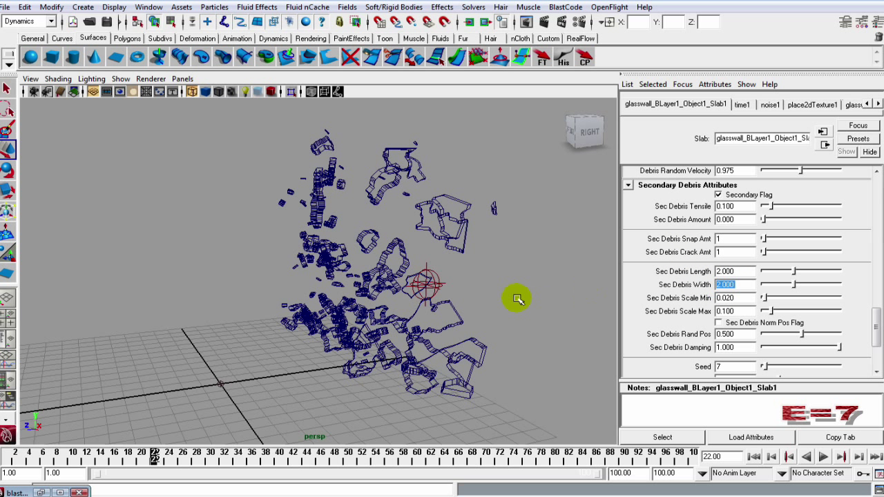
{"action": "left_click", "coordinate": [876, 351]}
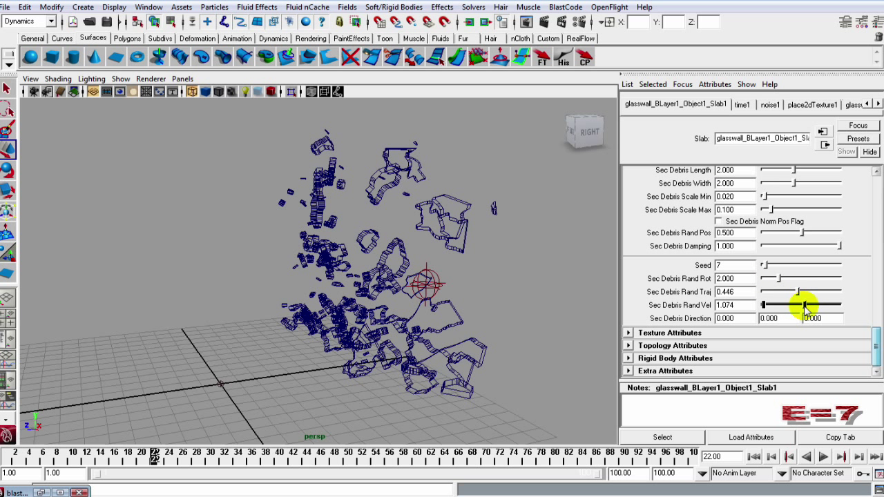
{"action": "left_click", "coordinate": [758, 456]}
{"action": "left_click", "coordinate": [824, 457]}
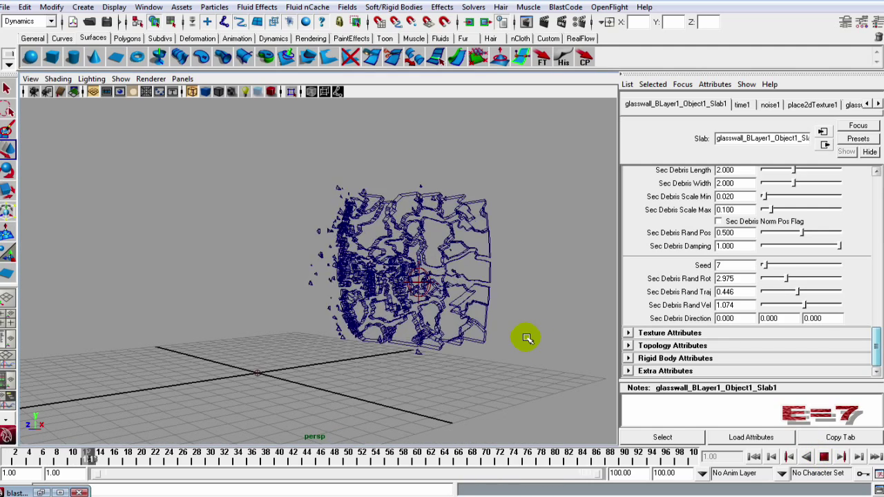
Pause at frame 25, orbit around the debris, then continue playback to frame 34
{"action": "left_click", "coordinate": [824, 458]}
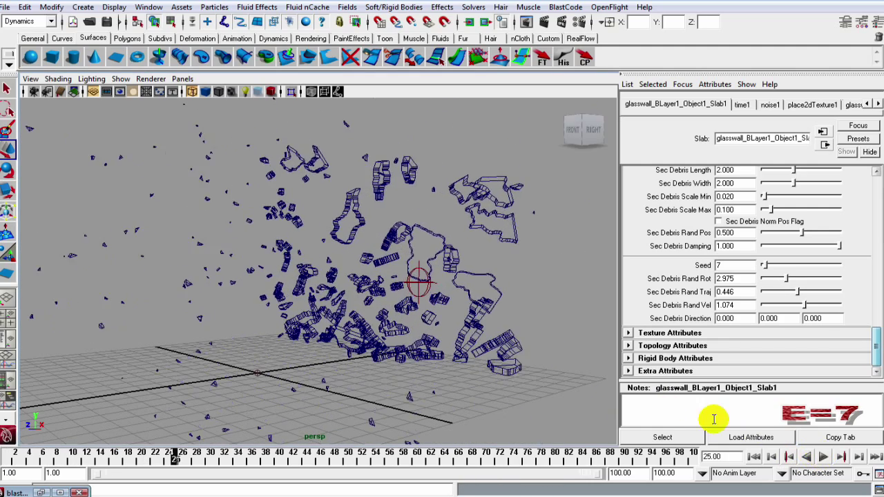
{"action": "left_click_drag", "start_coordinate": [386, 336], "coordinate": [359, 315], "text": "alt"}
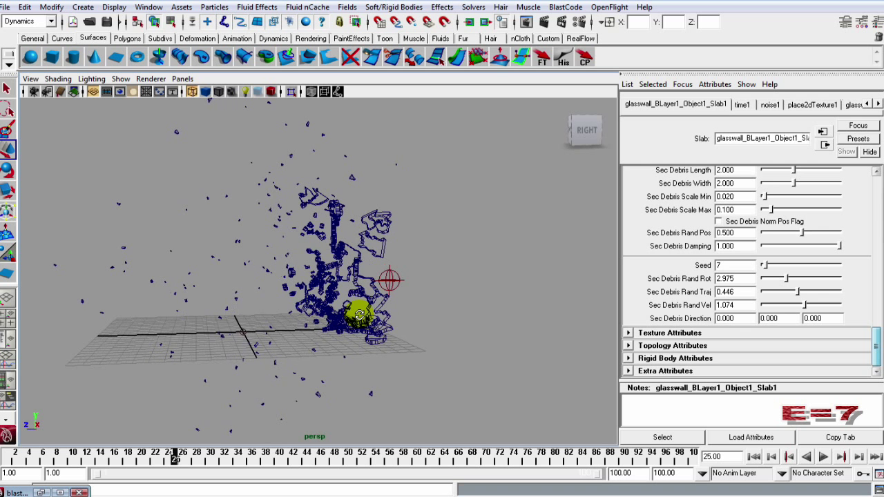
{"action": "left_click", "coordinate": [826, 458]}
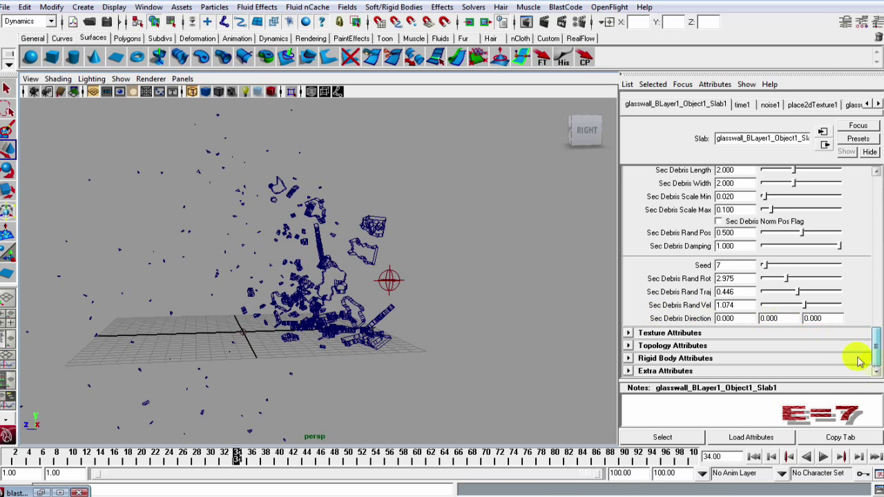
{"action": "mouse_move", "coordinate": [876, 356]}
{"action": "left_mouse_down"}
{"action": "mouse_move", "coordinate": [876, 327]}
{"action": "mouse_move", "coordinate": [874, 345]}
{"action": "left_mouse_up"}
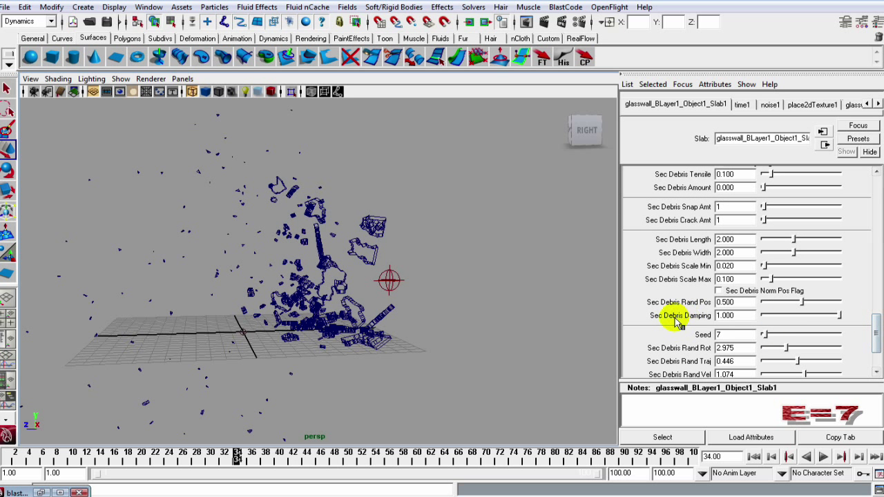
Lower Sec Debris Damping to 0.381 and replay the simulation from frame 1
{"action": "left_click_drag", "start_coordinate": [836, 316], "coordinate": [832, 316]}
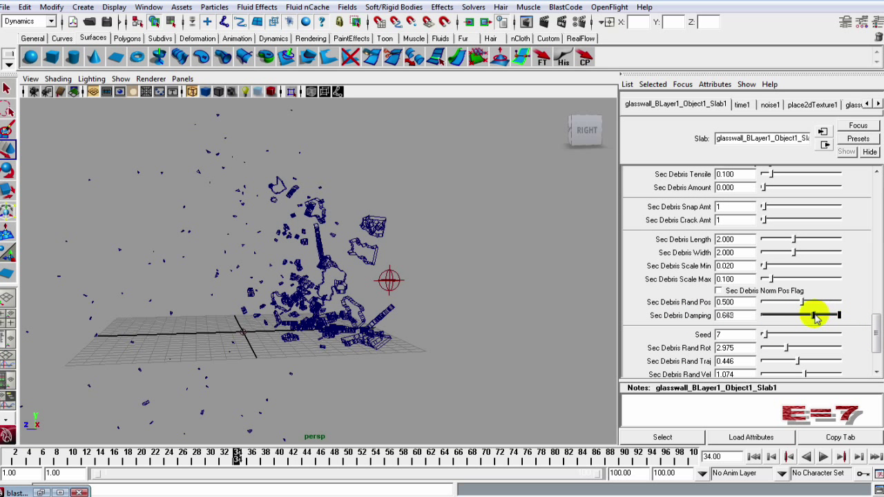
{"action": "left_click", "coordinate": [754, 457]}
{"action": "left_click", "coordinate": [824, 456]}
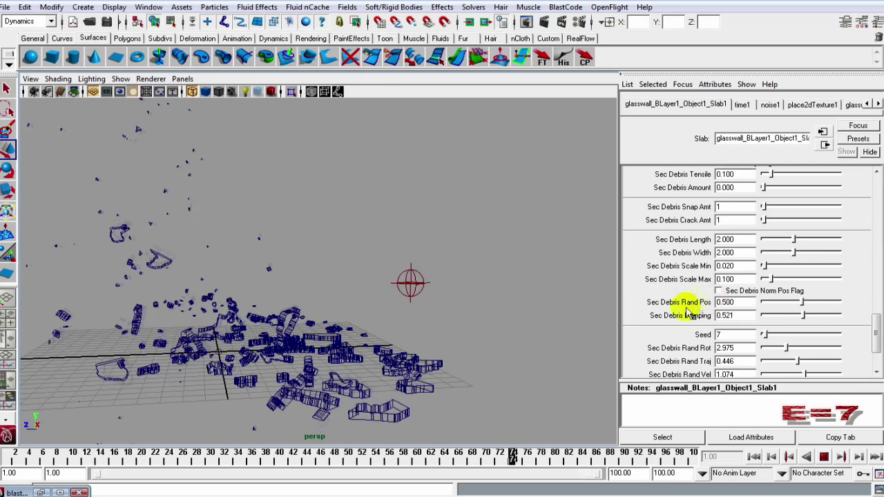
{"action": "left_click_drag", "start_coordinate": [801, 315], "coordinate": [793, 316]}
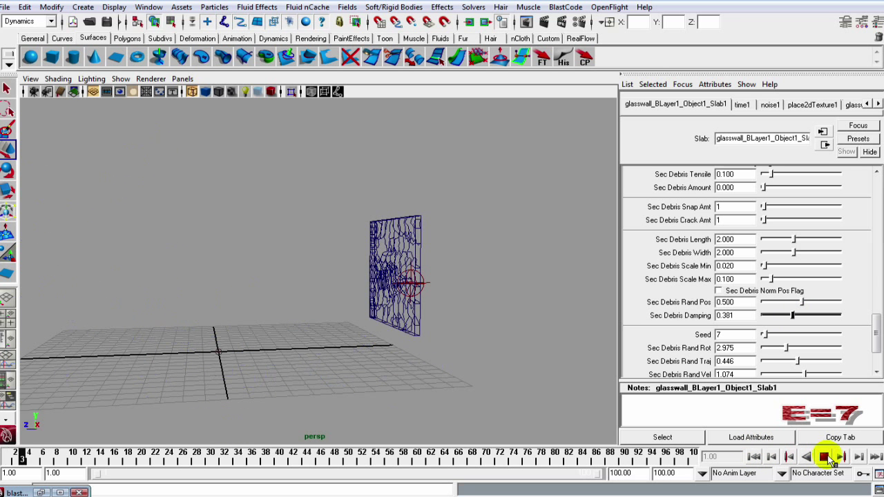
{"action": "left_click", "coordinate": [824, 457]}
Replay the shatter and orbit to inspect the scattered secondary debris from above
{"action": "left_click_drag", "start_coordinate": [450, 316], "coordinate": [484, 297], "text": "alt"}
{"action": "left_click", "coordinate": [824, 456]}
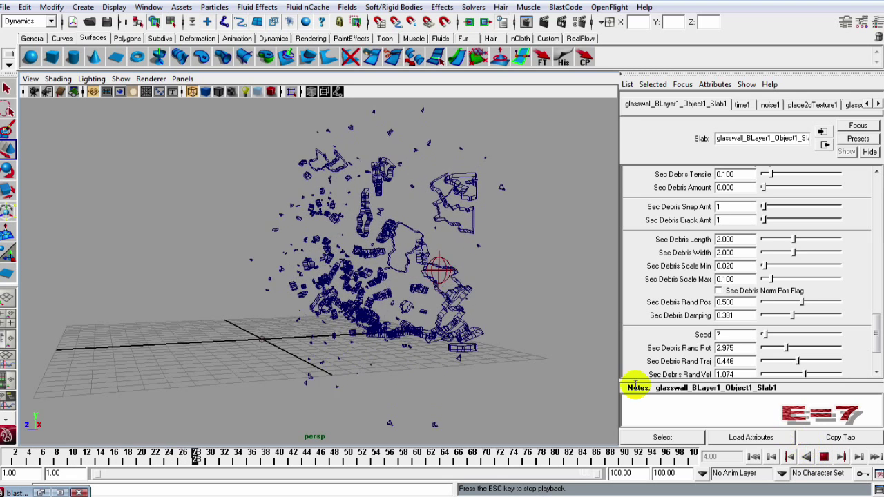
{"action": "left_click_drag", "start_coordinate": [484, 322], "coordinate": [449, 315], "text": "alt"}
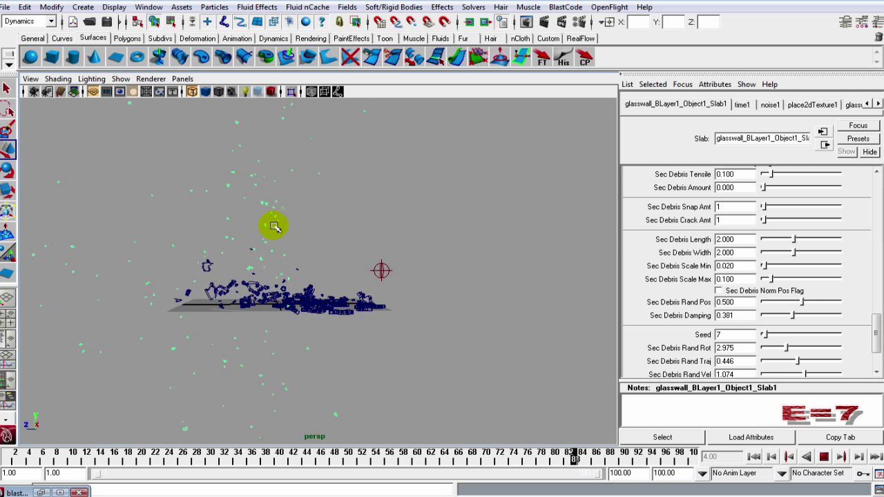
{"action": "left_click_drag", "start_coordinate": [262, 233], "coordinate": [306, 247], "text": "alt"}
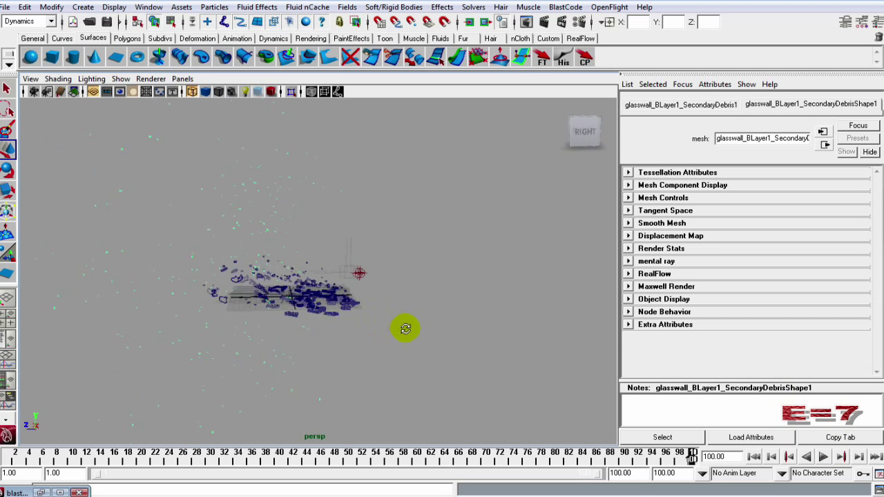
{"action": "scroll", "coordinate": [381, 324], "scroll_direction": "up", "scroll_amount": 5}
{"action": "scroll", "coordinate": [509, 277], "scroll_direction": "down", "scroll_amount": 5}
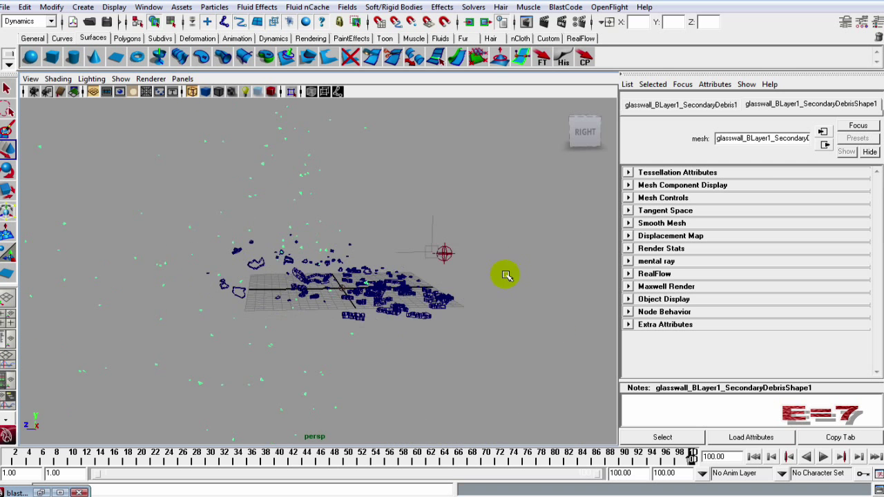
{"action": "mouse_move", "coordinate": [509, 276]}
{"action": "middle_mouse_down", "text": "alt"}
{"action": "mouse_move", "coordinate": [500, 286]}
{"action": "mouse_move", "coordinate": [518, 286]}
{"action": "middle_mouse_up", "text": "alt"}
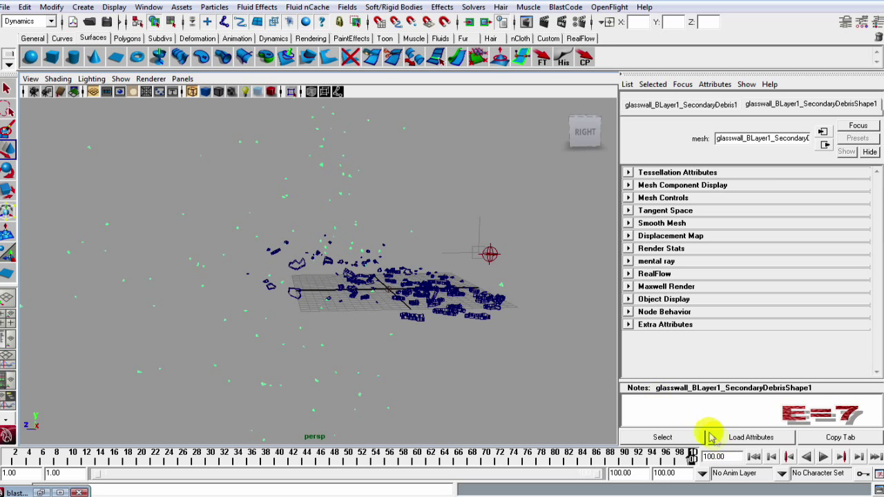
{"action": "left_click", "coordinate": [825, 457]}
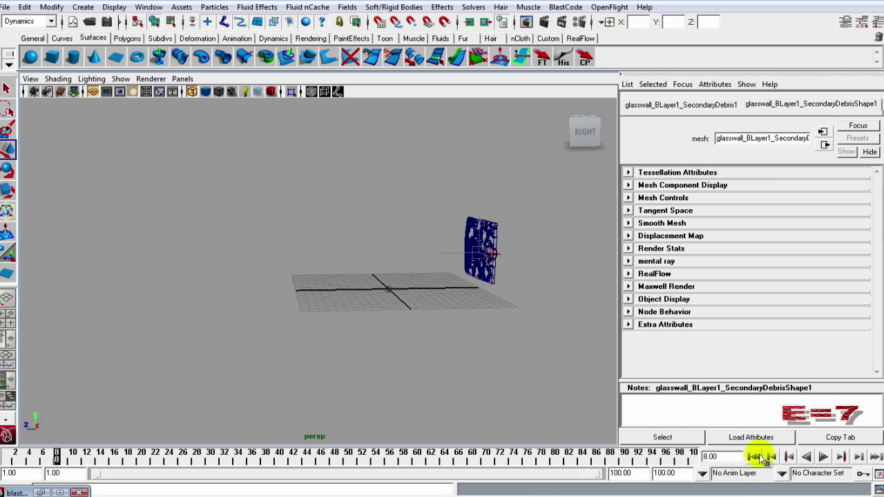
Draw a large NURBS ground plane across the grid from the Surfaces shelf
{"action": "left_click_drag", "start_coordinate": [456, 225], "coordinate": [159, 126], "text": "alt"}
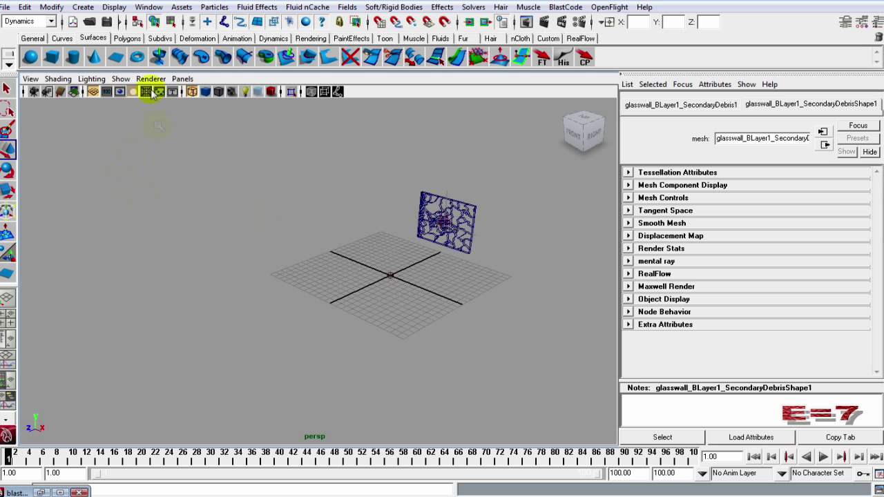
{"action": "left_click", "coordinate": [115, 62]}
{"action": "scroll", "coordinate": [361, 241], "scroll_direction": "down", "scroll_amount": 3}
{"action": "left_click_drag", "start_coordinate": [361, 241], "coordinate": [316, 292], "text": "alt"}
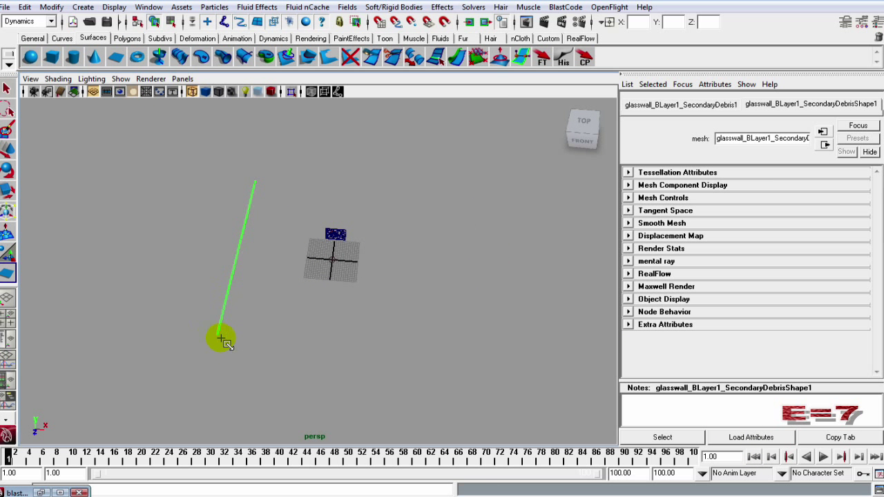
{"action": "left_click_drag", "start_coordinate": [221, 339], "coordinate": [467, 396]}
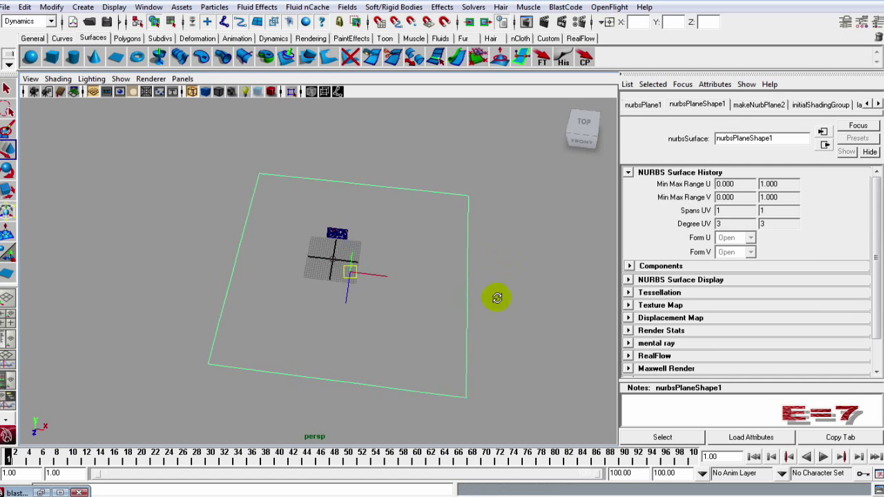
{"action": "left_click_drag", "start_coordinate": [497, 298], "coordinate": [375, 154], "text": "alt"}
{"action": "left_click", "coordinate": [375, 154]}
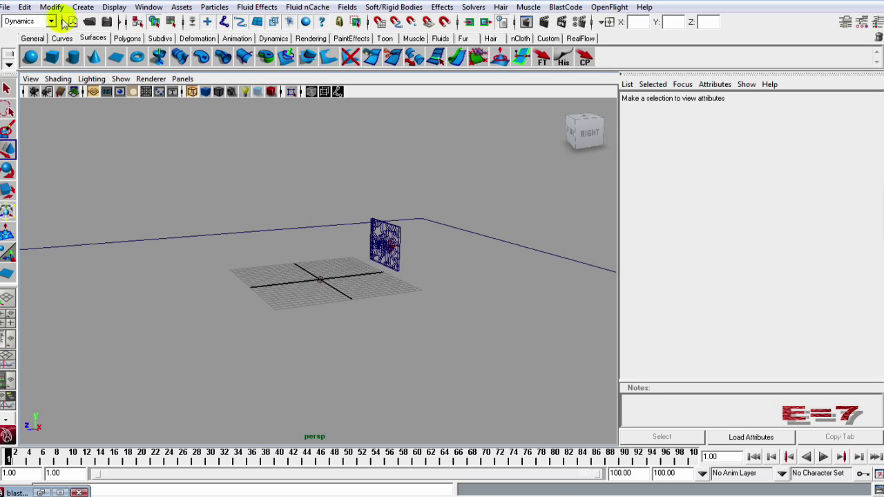
Add gravityField1 (magnitude 9.8, pointing down) and bring back the BlastCode window
{"action": "left_click", "coordinate": [345, 7]}
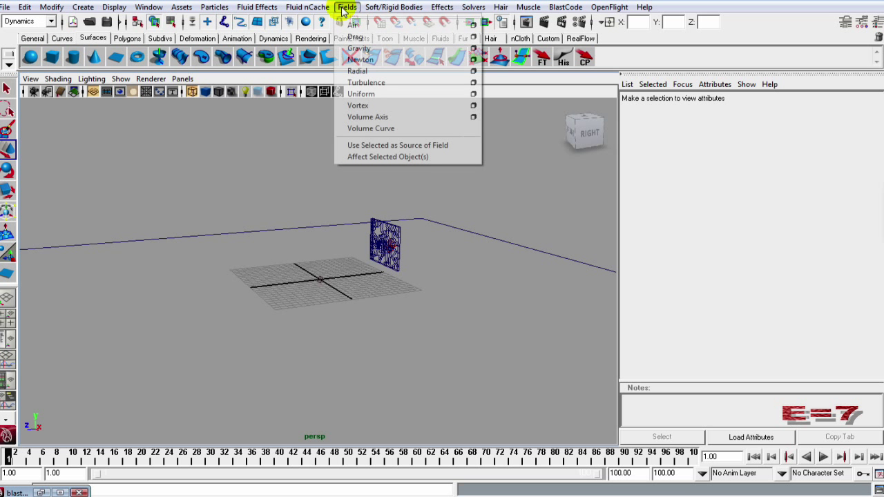
{"action": "left_click", "coordinate": [373, 49]}
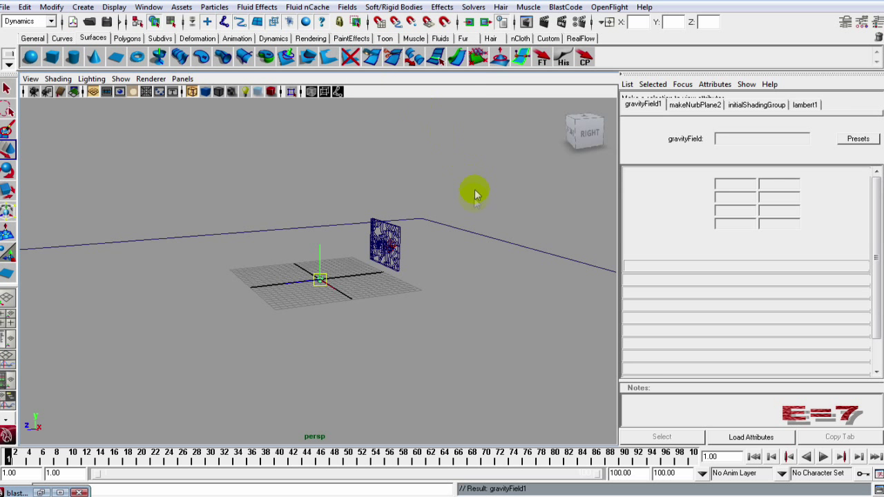
{"action": "left_click_drag", "start_coordinate": [476, 192], "coordinate": [437, 207], "text": "alt"}
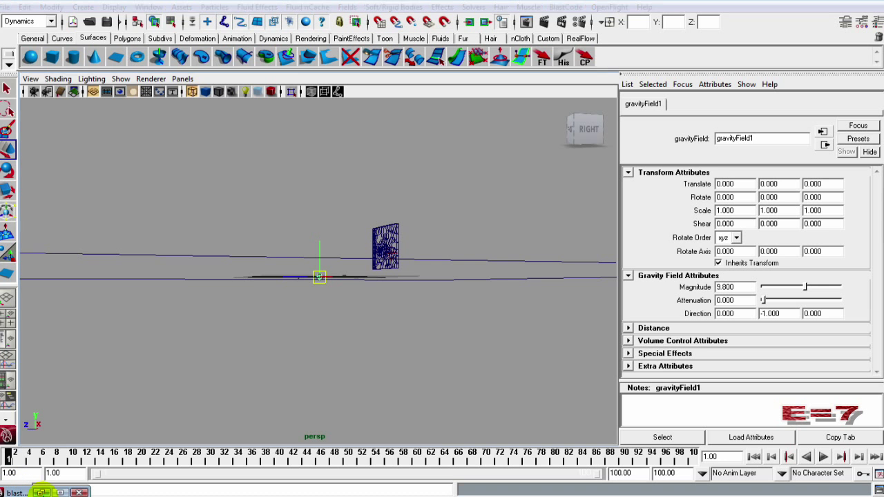
{"action": "left_click", "coordinate": [42, 492]}
{"action": "left_click_drag", "start_coordinate": [154, 29], "coordinate": [150, 51]}
In BlastCode's Particle settings, attach gravityField1 to DebrisParticleShape1
{"action": "left_click", "coordinate": [145, 60]}
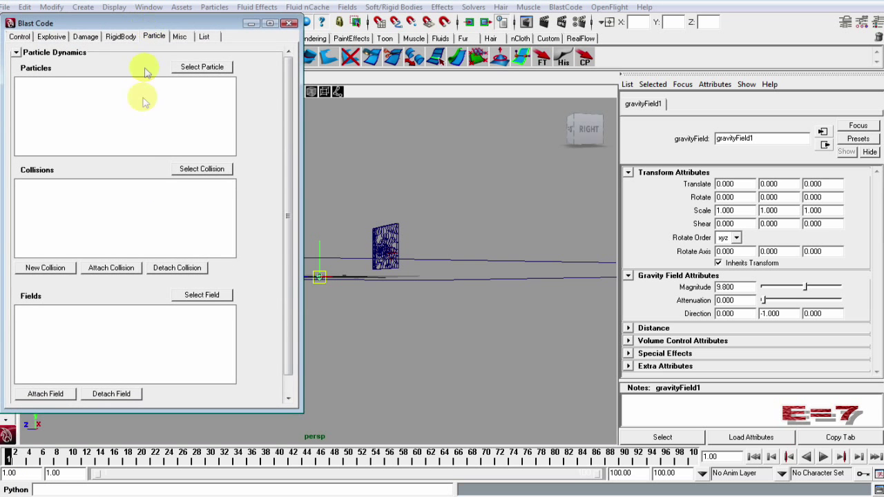
{"action": "scroll", "coordinate": [290, 157], "scroll_direction": "down", "scroll_amount": 2}
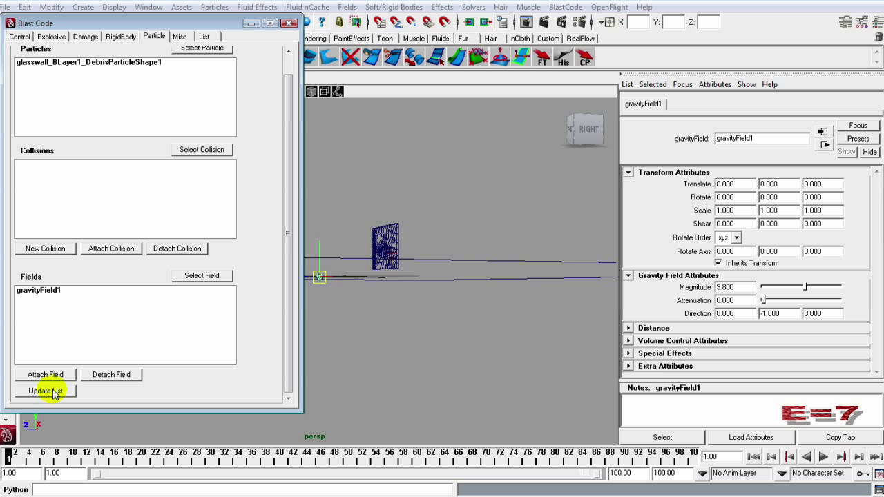
{"action": "left_click", "coordinate": [27, 291]}
{"action": "left_click", "coordinate": [109, 63]}
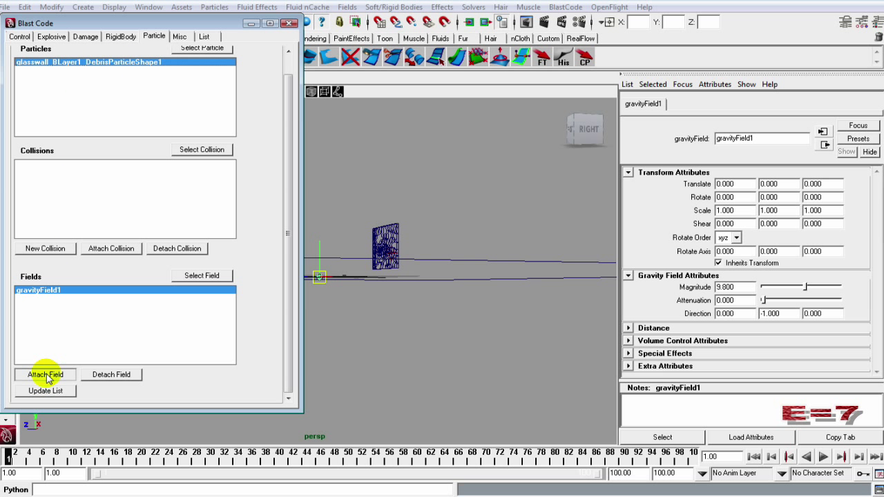
Replay the shatter from frame 1 to watch the debris fall under gravity
{"action": "left_click", "coordinate": [251, 23]}
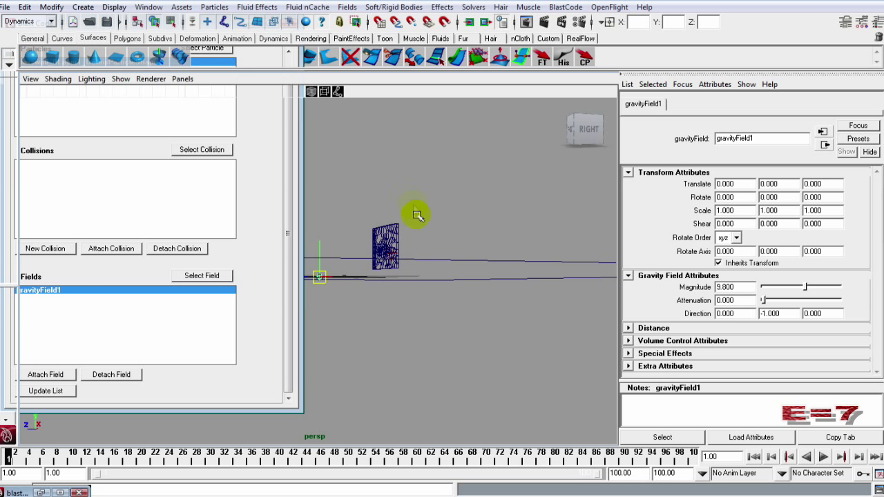
{"action": "mouse_move", "coordinate": [415, 211]}
{"action": "left_mouse_down", "text": "alt"}
{"action": "mouse_move", "coordinate": [403, 218]}
{"action": "mouse_move", "coordinate": [402, 211]}
{"action": "left_mouse_up", "text": "alt"}
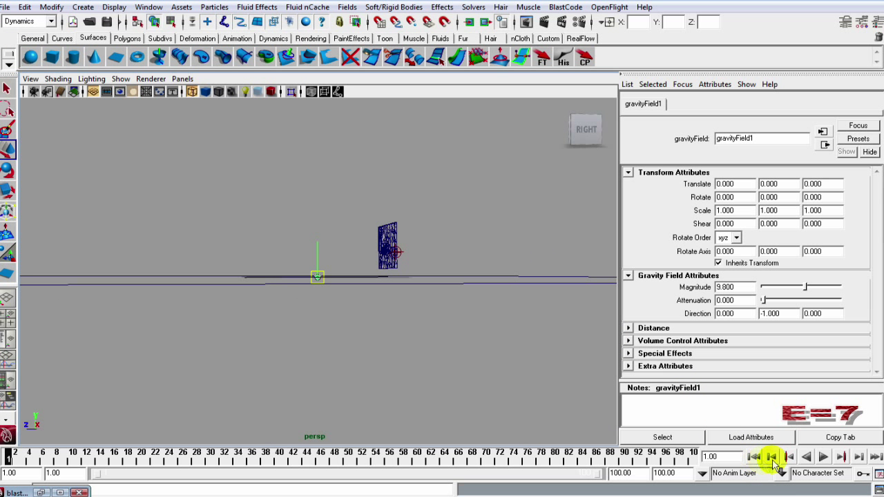
{"action": "left_click", "coordinate": [824, 457]}
{"action": "left_click", "coordinate": [492, 319]}
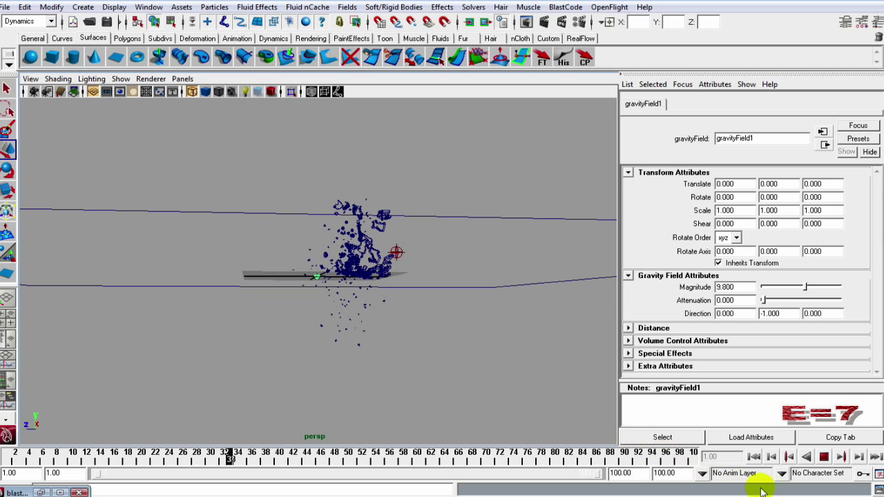
{"action": "left_click", "coordinate": [755, 457]}
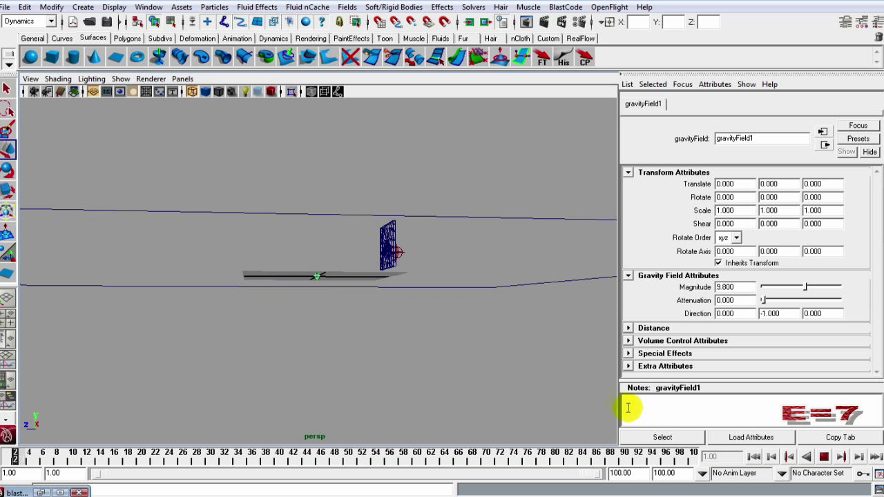
{"action": "left_click_drag", "start_coordinate": [428, 321], "coordinate": [437, 333], "text": "alt"}
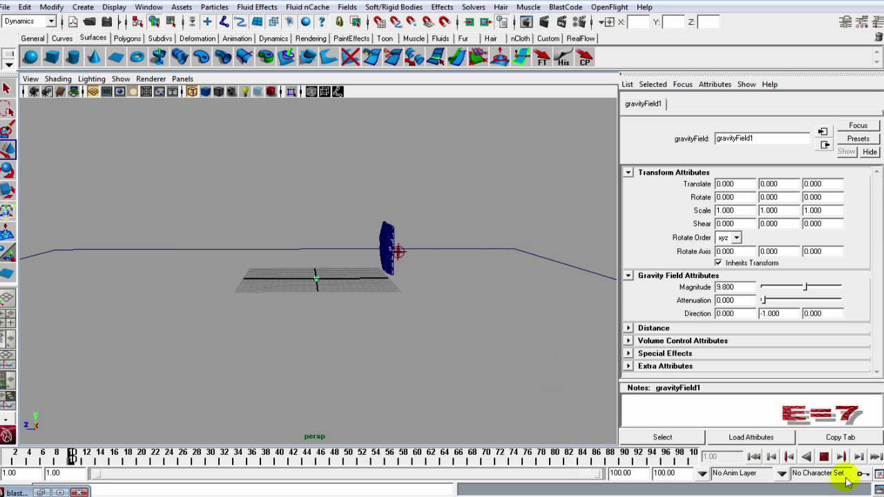
{"action": "left_click", "coordinate": [754, 456]}
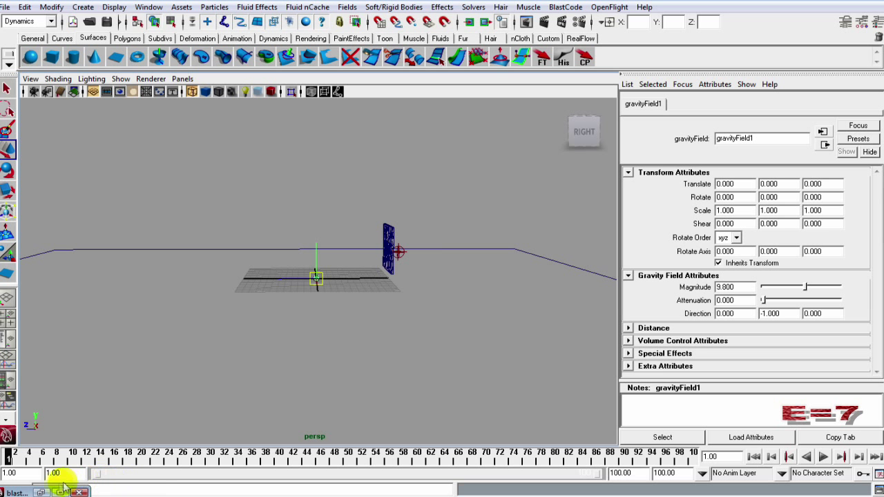
{"action": "left_click", "coordinate": [42, 492]}
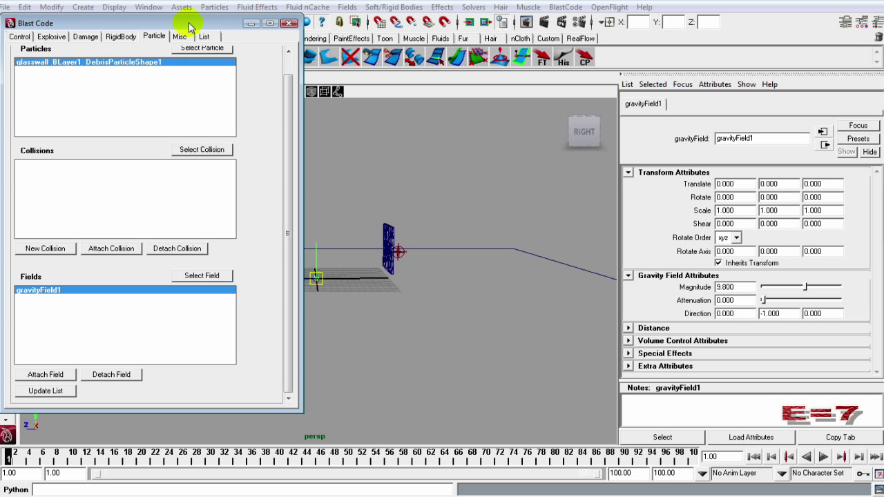
Rename the ground plane nurbsPlane1 to 'floor' in the Channel Box
{"action": "left_click_drag", "start_coordinate": [190, 27], "coordinate": [194, 40]}
{"action": "left_click", "coordinate": [48, 405]}
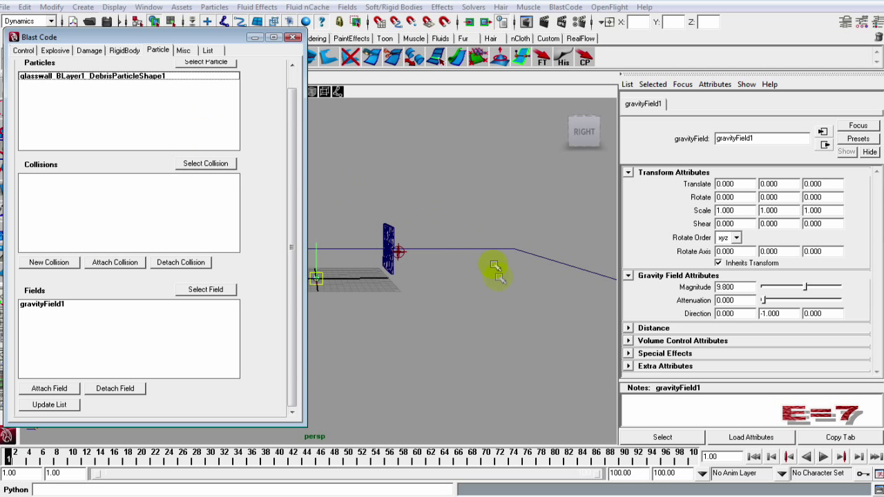
{"action": "left_click_drag", "start_coordinate": [467, 193], "coordinate": [467, 306]}
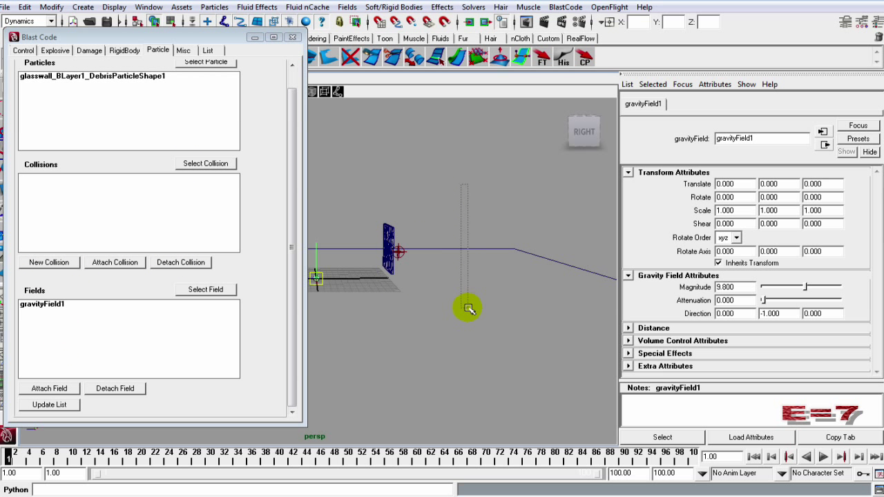
{"action": "left_click", "coordinate": [847, 23]}
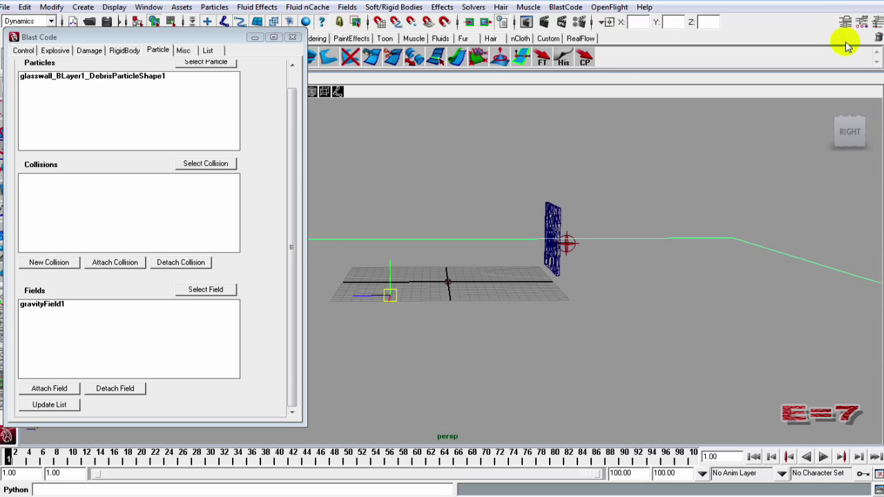
{"action": "left_click", "coordinate": [873, 25]}
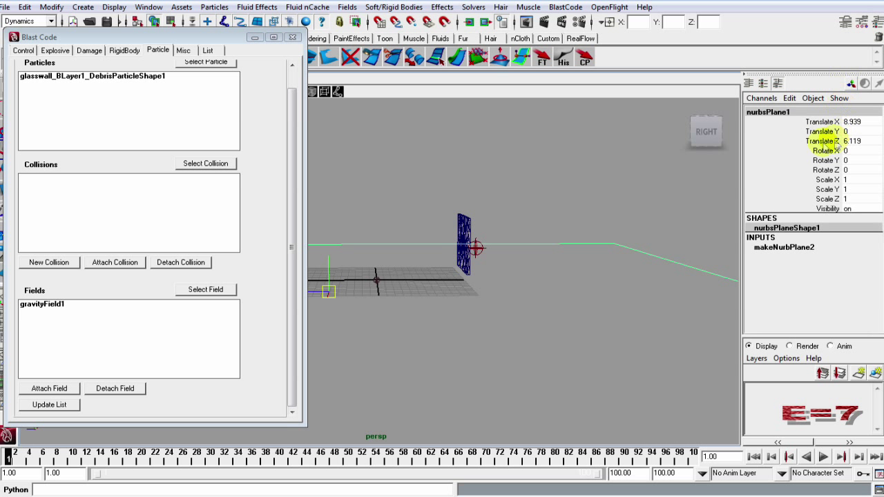
{"action": "double_click", "coordinate": [795, 111]}
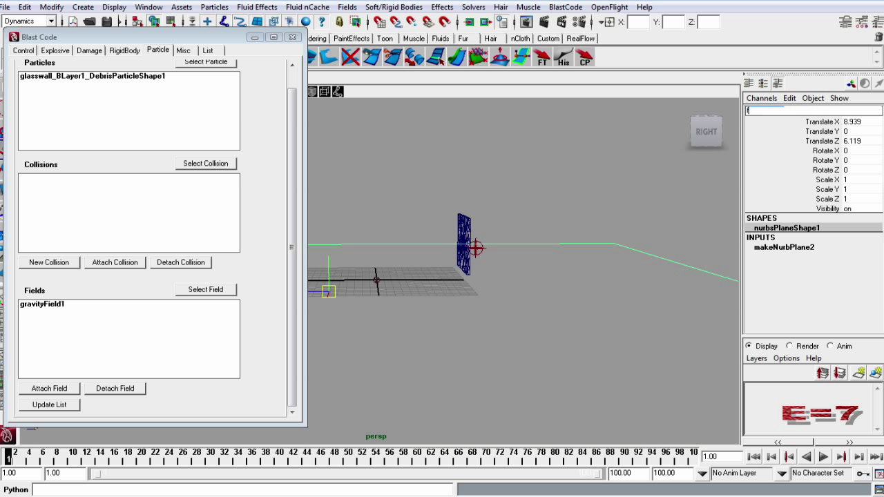
{"action": "type", "text": "floor"}
{"action": "key", "text": "Return"}
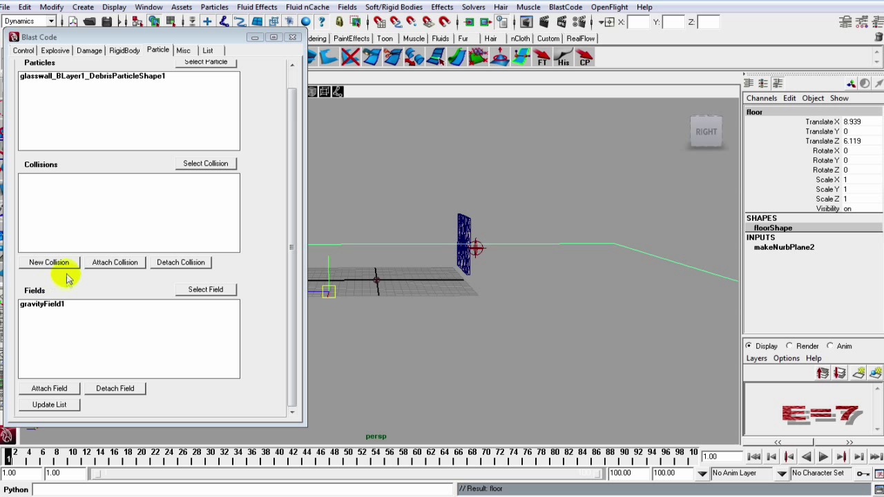
Add floorShape as a new collision surface for the glasswall debris particles
{"action": "left_click", "coordinate": [49, 263]}
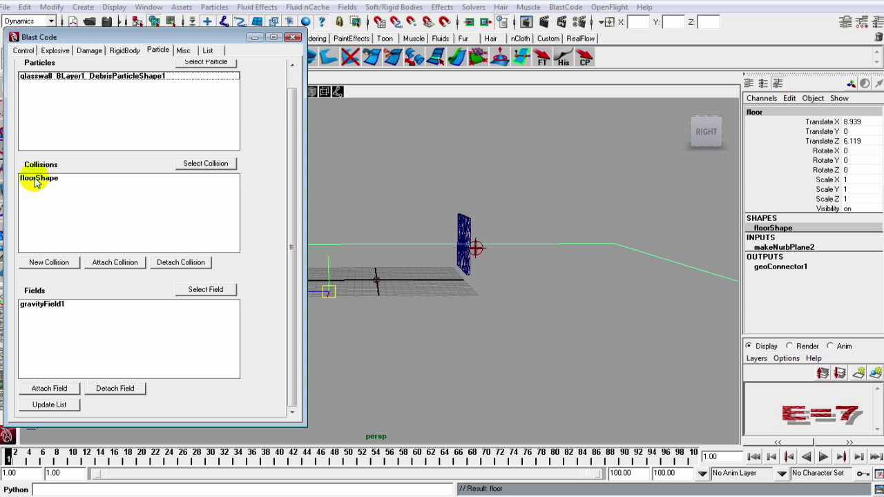
{"action": "left_click", "coordinate": [37, 179]}
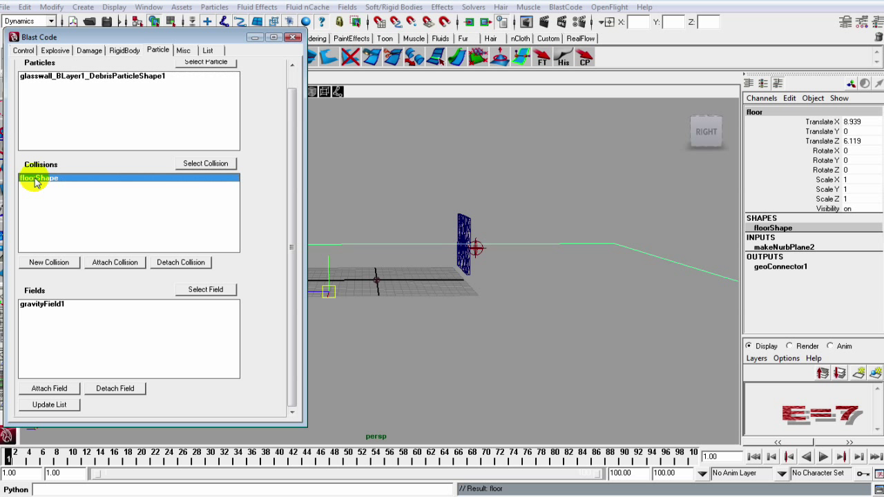
{"action": "left_click", "coordinate": [67, 77]}
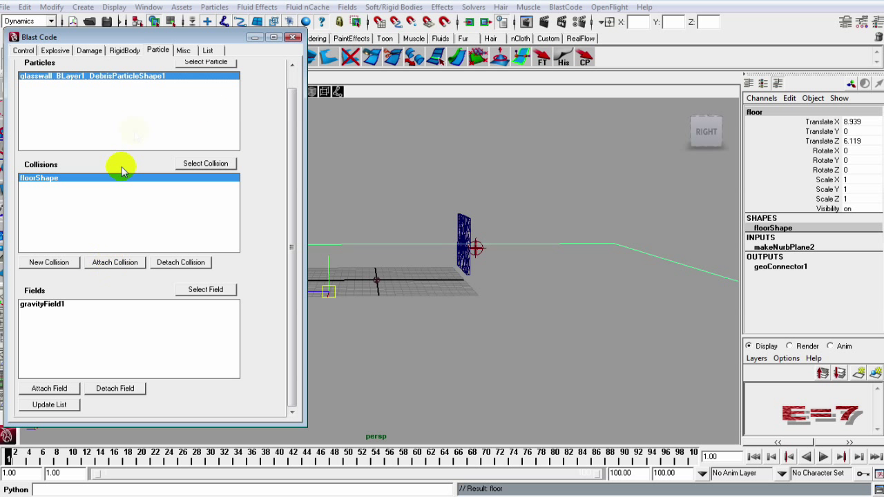
{"action": "left_click", "coordinate": [254, 38]}
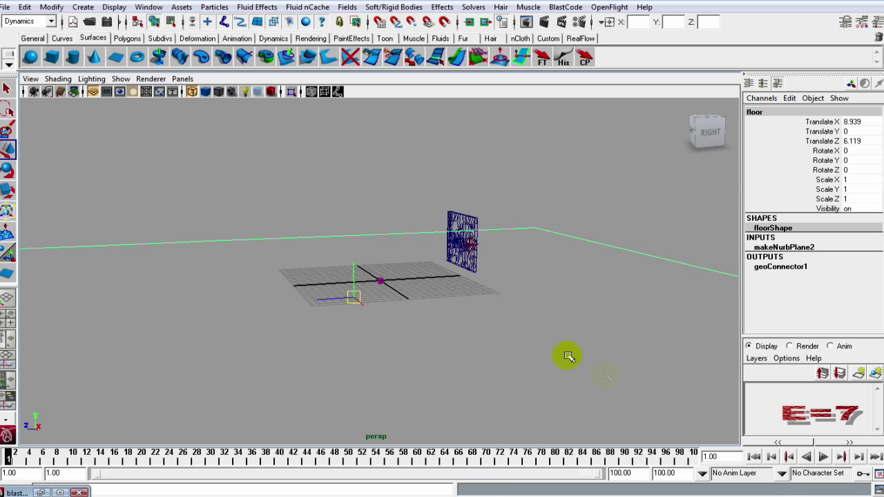
Play the shatter until debris lands on the floor, then replay and stop at frame 9
{"action": "left_click", "coordinate": [825, 458]}
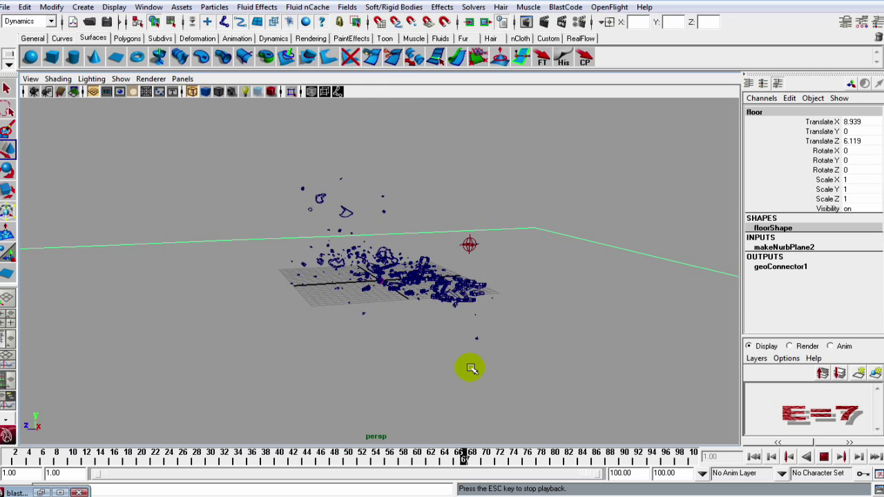
{"action": "scroll", "coordinate": [470, 367], "scroll_direction": "up", "scroll_amount": 3}
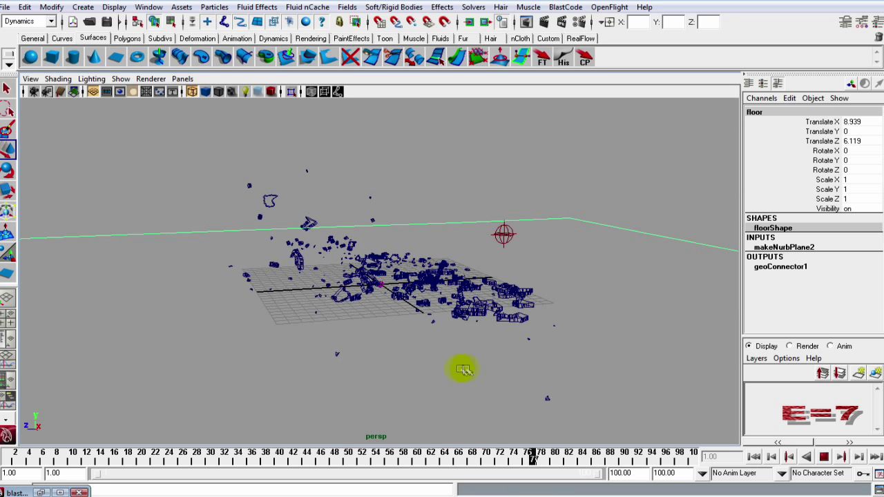
{"action": "left_click_drag", "start_coordinate": [463, 369], "coordinate": [451, 350], "text": "alt"}
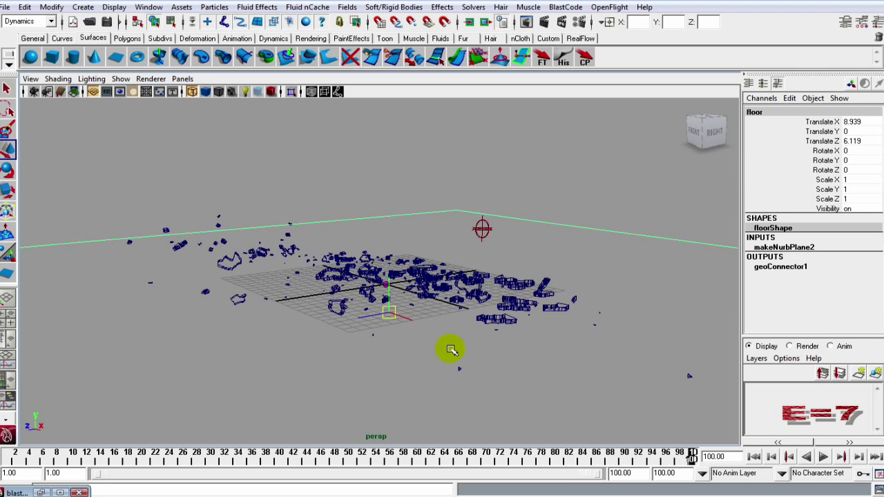
{"action": "left_click", "coordinate": [824, 458]}
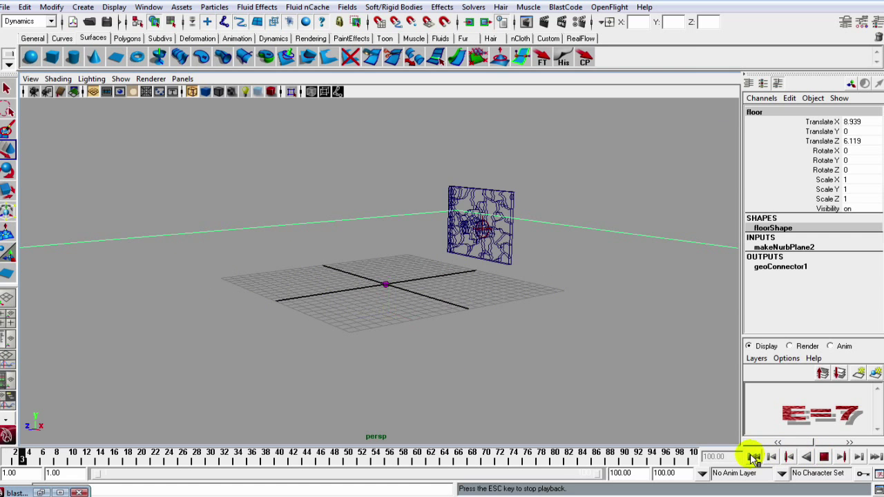
{"action": "left_click", "coordinate": [822, 457]}
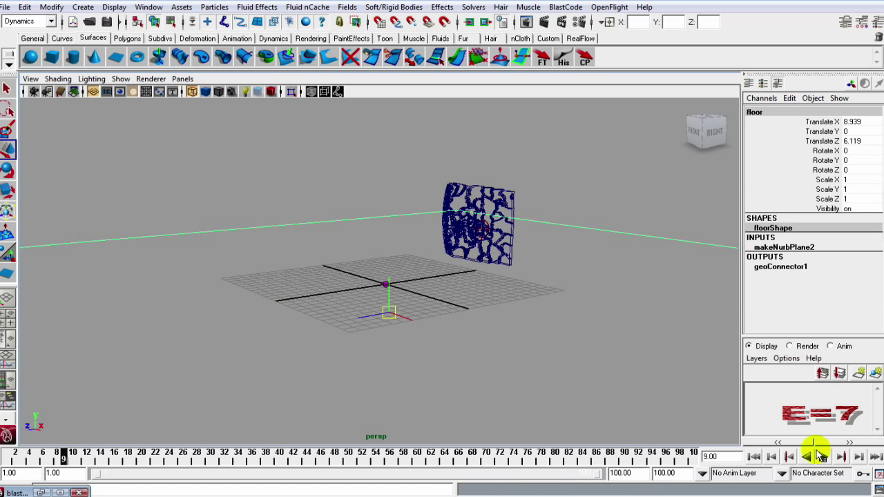
{"action": "scroll", "coordinate": [684, 381], "scroll_direction": "up", "scroll_amount": 6}
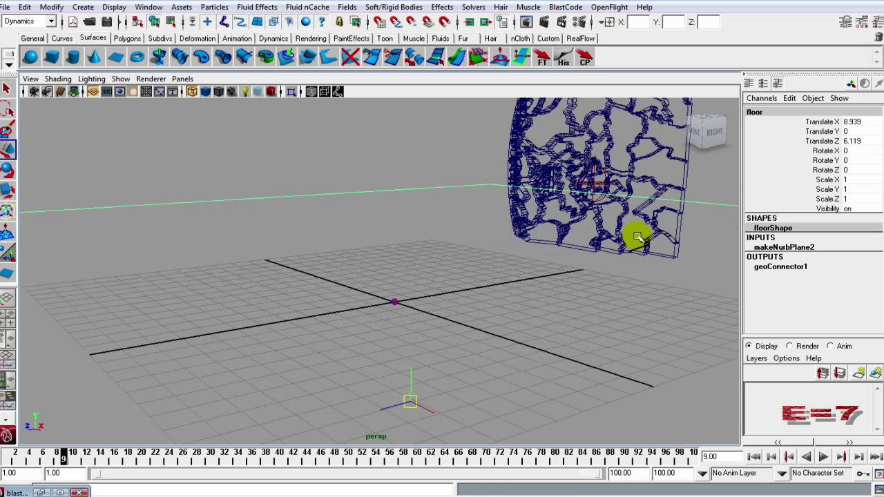
{"action": "left_click_drag", "start_coordinate": [577, 302], "coordinate": [584, 353], "text": "alt"}
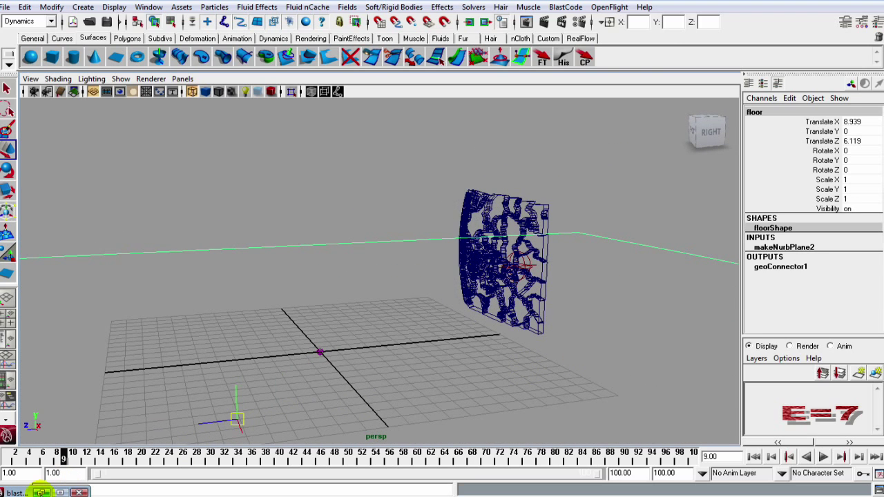
Restore the Blast Code window and show its Blast Control settings
{"action": "left_click", "coordinate": [40, 492]}
{"action": "left_click_drag", "start_coordinate": [172, 42], "coordinate": [184, 33]}
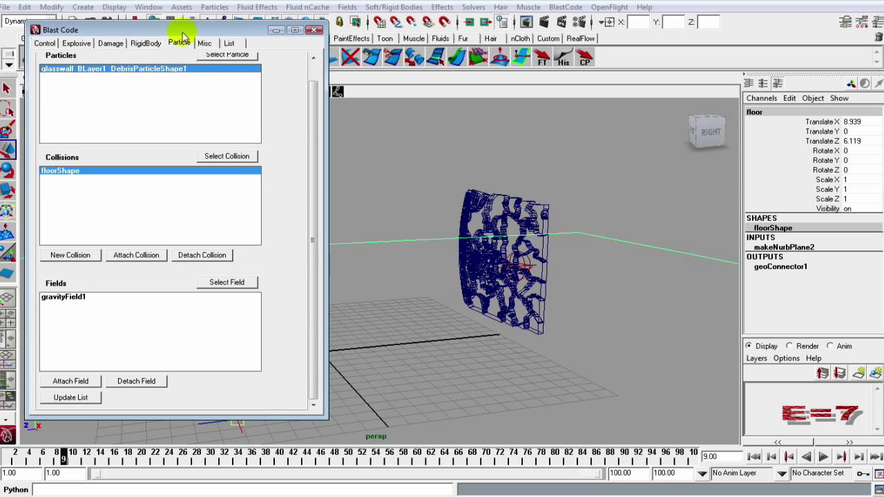
{"action": "left_click", "coordinate": [45, 44]}
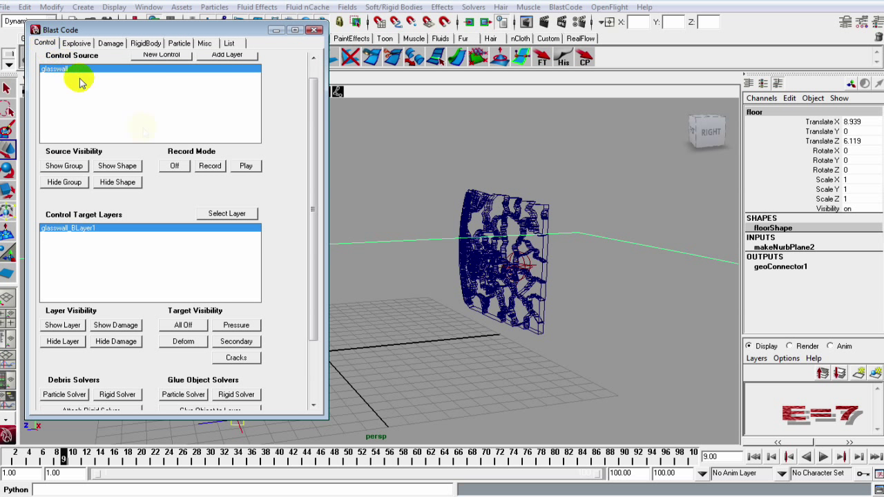
{"action": "left_click_drag", "start_coordinate": [310, 253], "coordinate": [314, 223]}
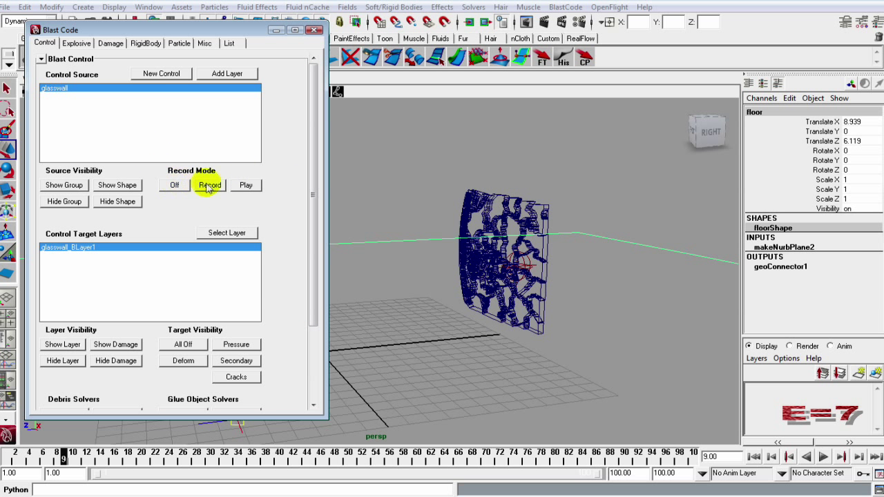
{"action": "left_click_drag", "start_coordinate": [199, 30], "coordinate": [180, 11]}
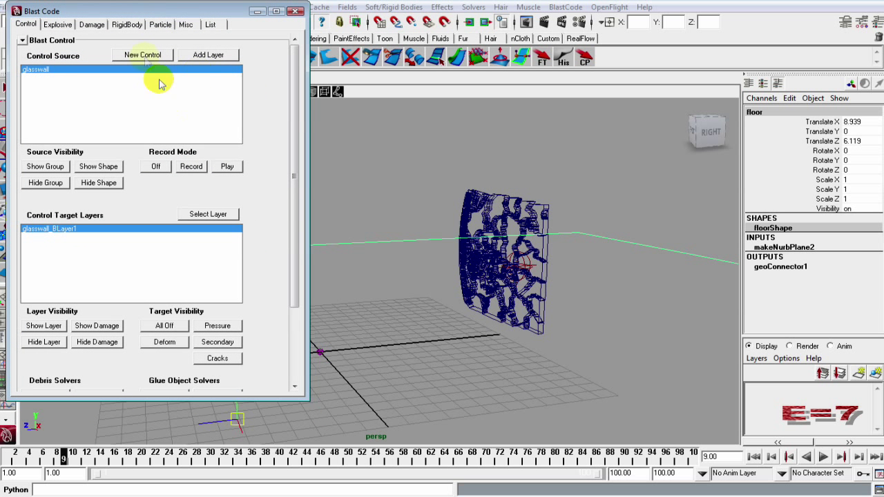
Save the time slider playback preferences with Play every frame
{"action": "left_click", "coordinate": [878, 475]}
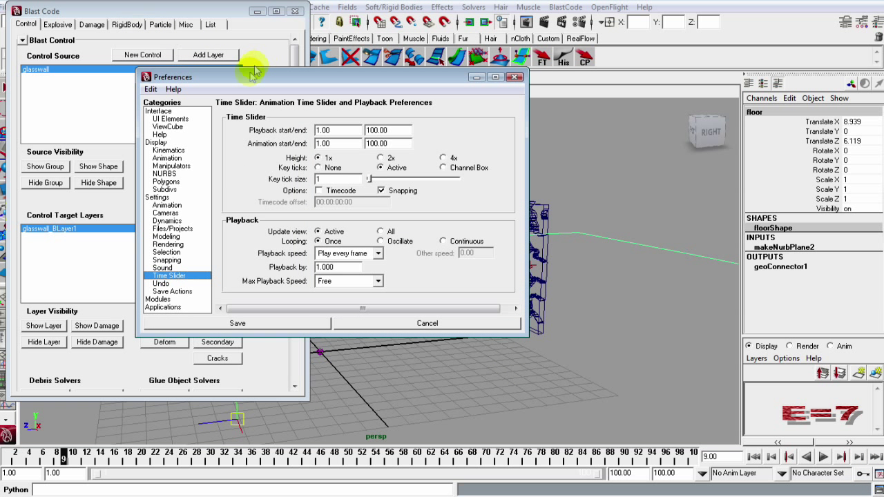
{"action": "left_click_drag", "start_coordinate": [234, 81], "coordinate": [207, 82]}
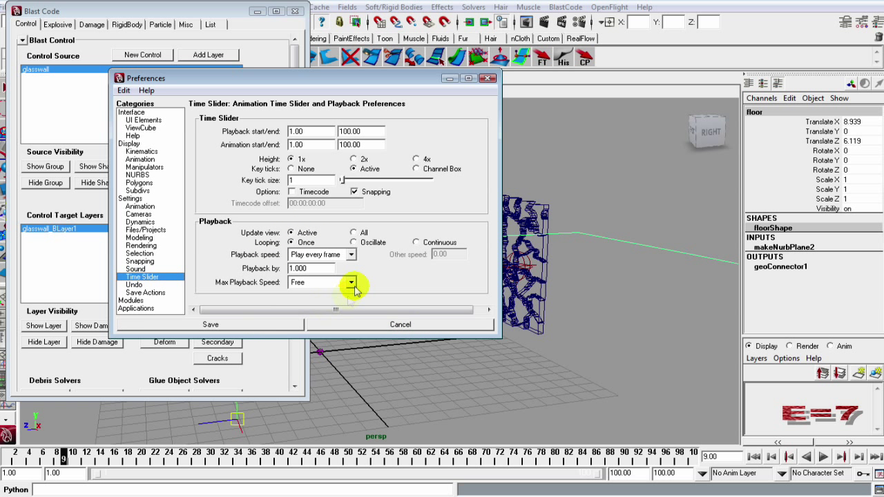
{"action": "left_click", "coordinate": [442, 325]}
{"action": "left_click_drag", "start_coordinate": [517, 237], "coordinate": [625, 319], "text": "alt"}
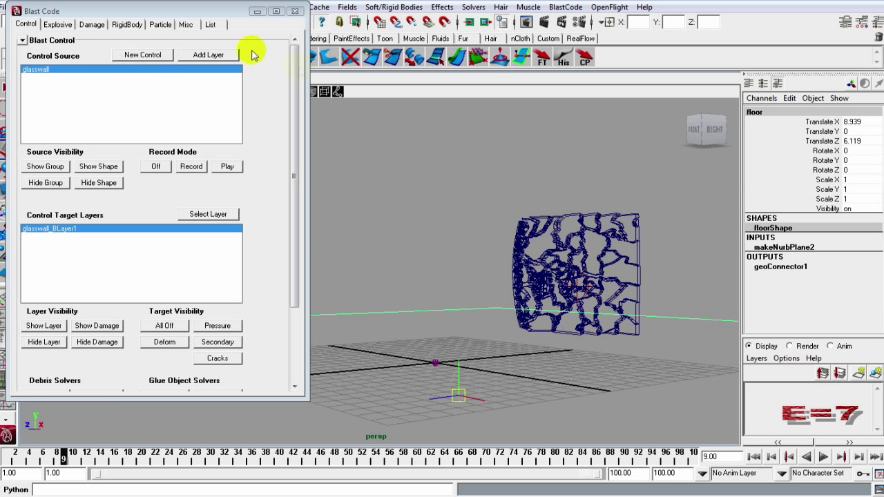
Choose the Desktop folder as the Blast Data Handler path and apply it with Set BlastDataHandler Path
{"action": "left_click_drag", "start_coordinate": [292, 65], "coordinate": [292, 166]}
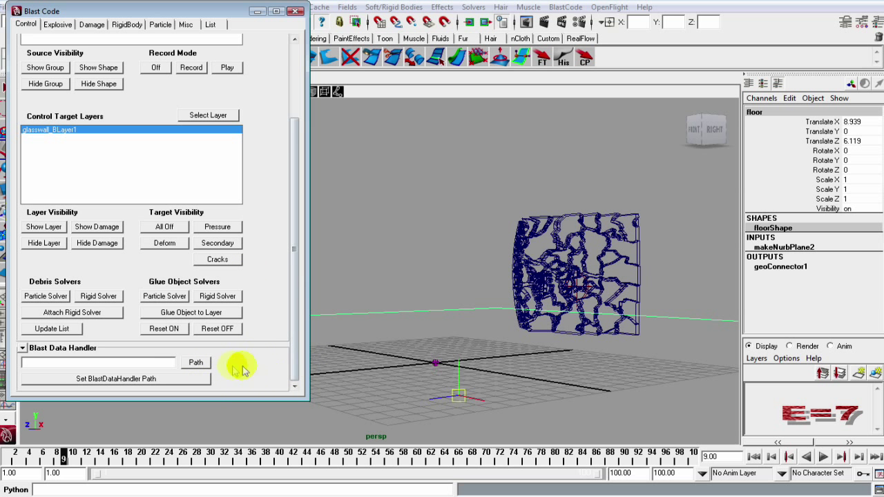
{"action": "left_click", "coordinate": [195, 362]}
{"action": "left_click", "coordinate": [442, 199]}
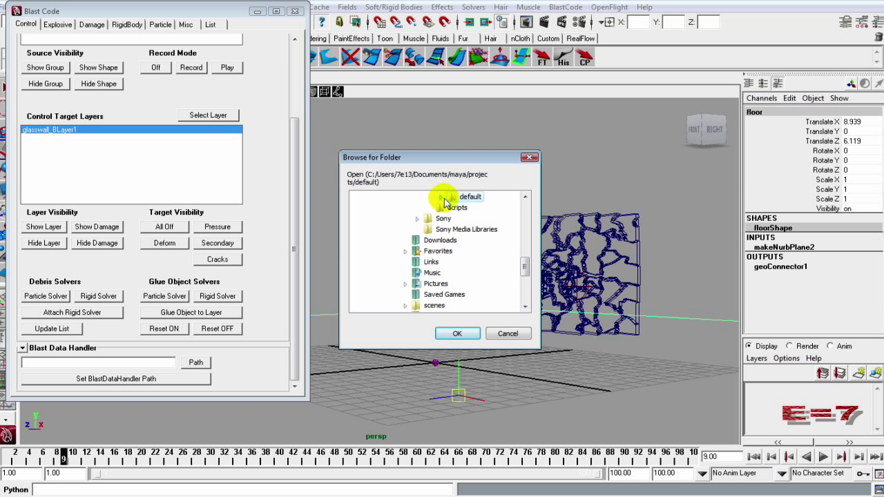
{"action": "left_click", "coordinate": [441, 201]}
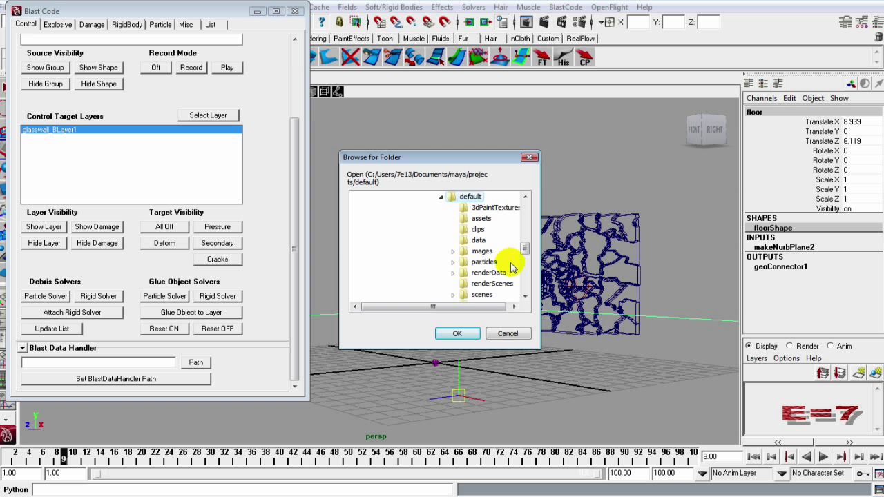
{"action": "left_click_drag", "start_coordinate": [522, 253], "coordinate": [504, 190]}
{"action": "left_click", "coordinate": [376, 197]}
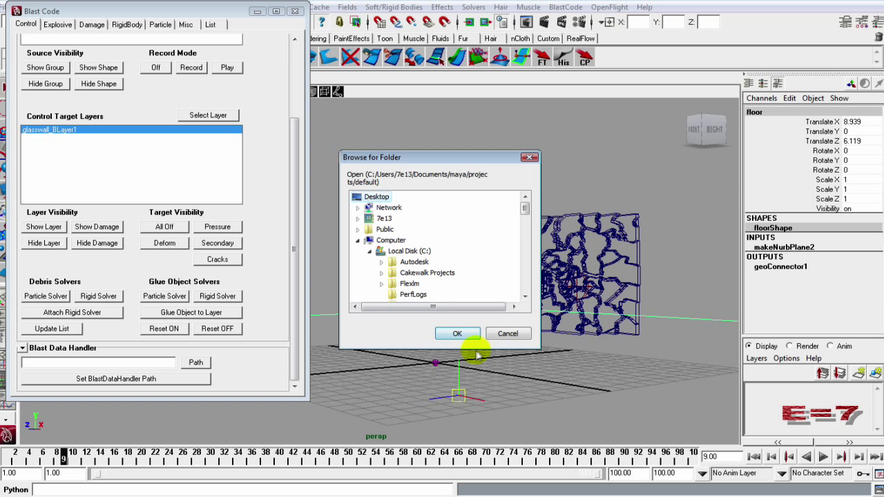
{"action": "left_click", "coordinate": [455, 335]}
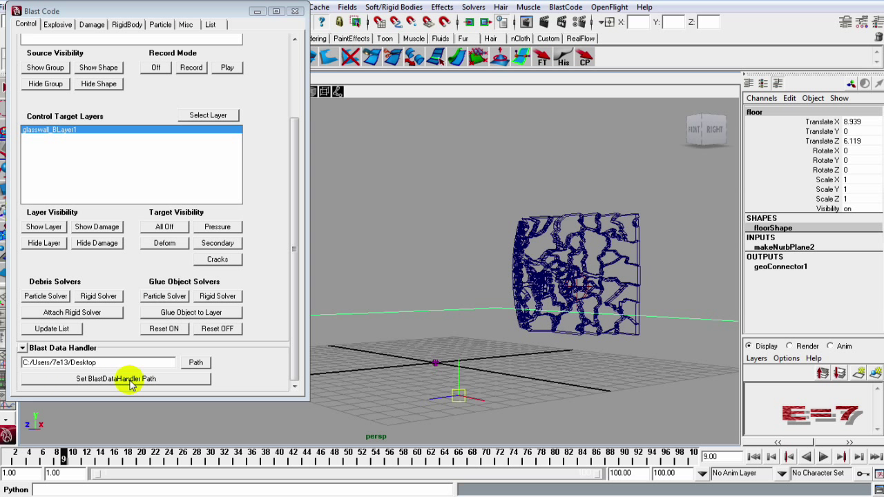
{"action": "left_click", "coordinate": [126, 382]}
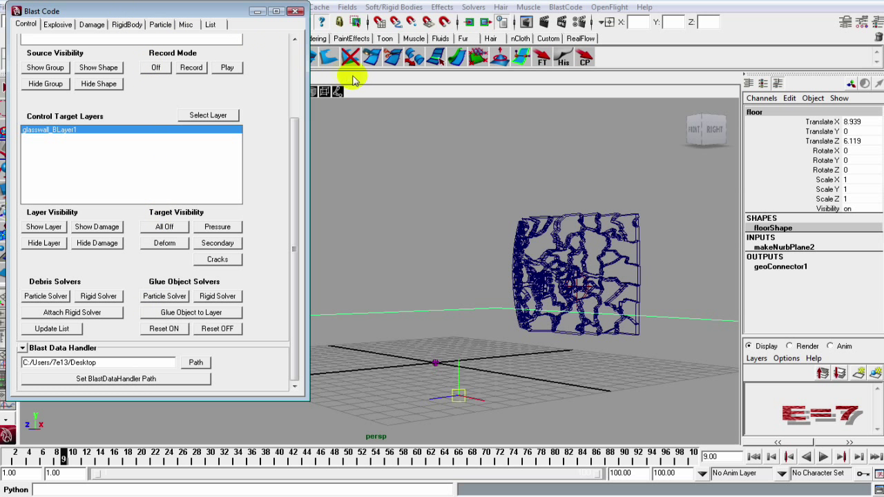
{"action": "left_click_drag", "start_coordinate": [296, 164], "coordinate": [306, 59]}
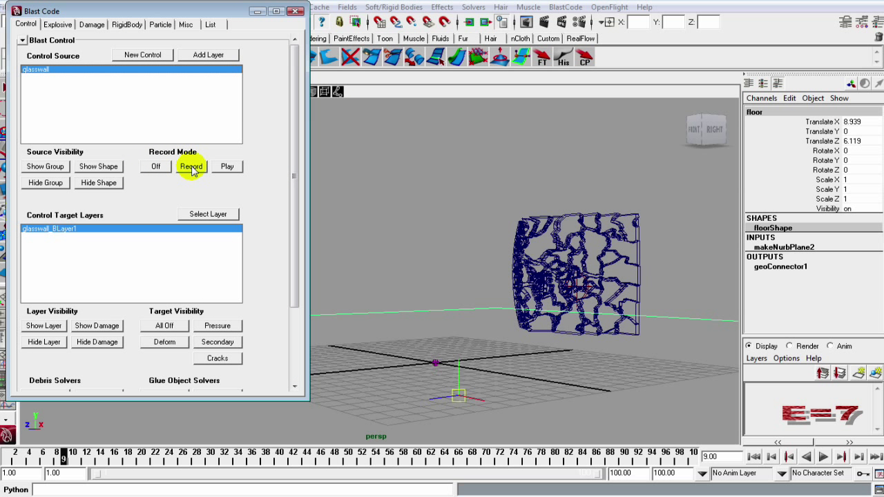
Replay the simulation, turn Record Mode off to play back, and scrub to frame 33
{"action": "left_click", "coordinate": [754, 457]}
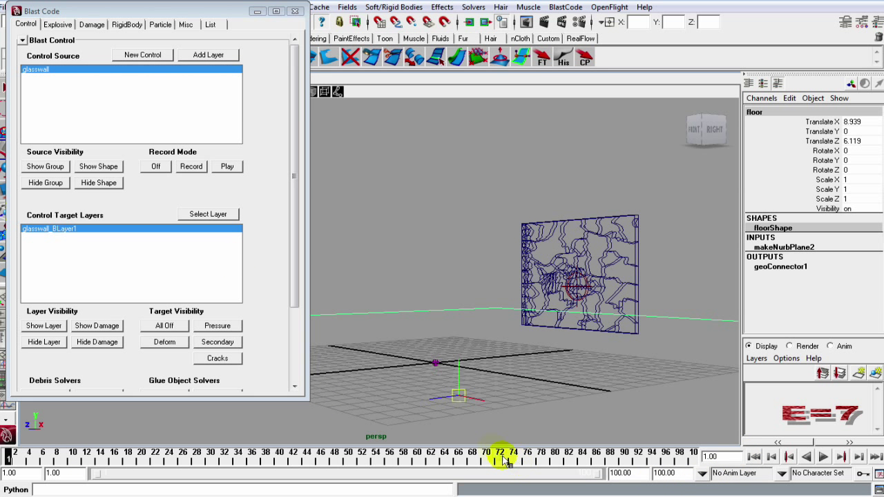
{"action": "left_click", "coordinate": [824, 457]}
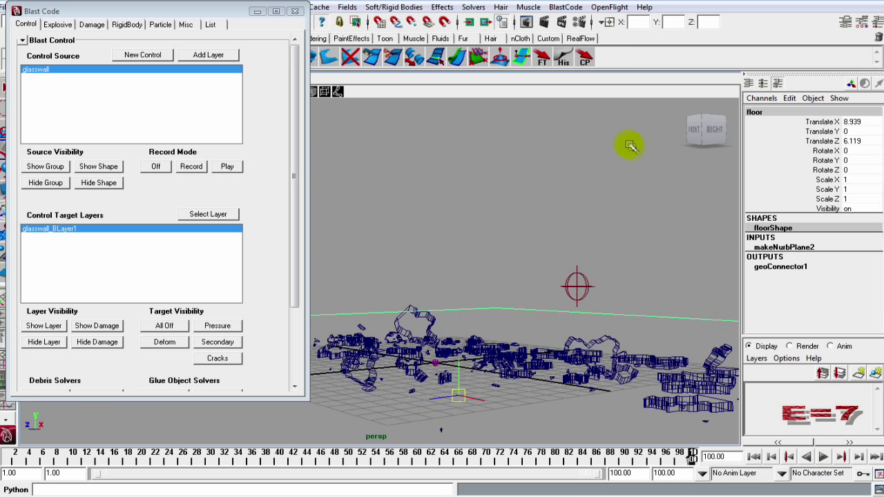
{"action": "left_click", "coordinate": [155, 168]}
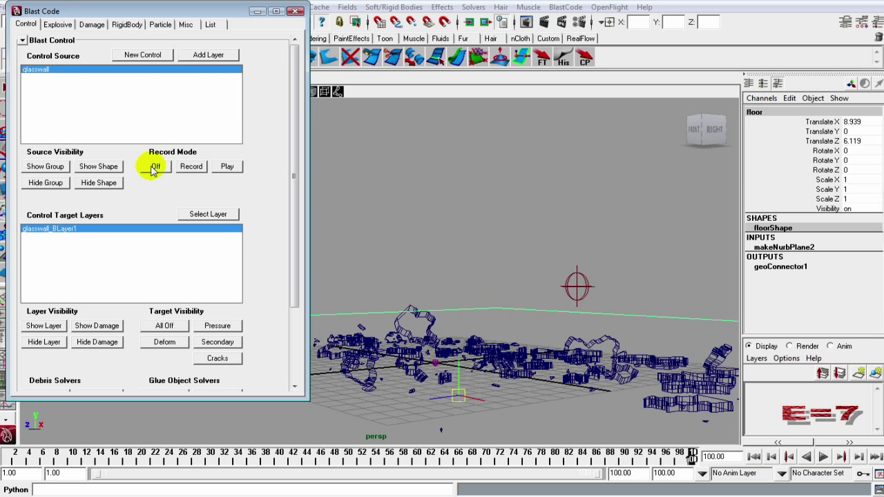
{"action": "left_click", "coordinate": [755, 458]}
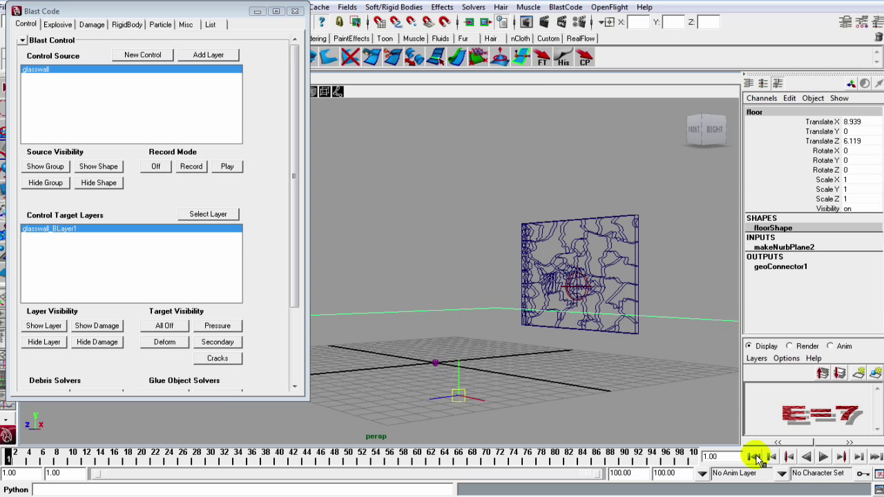
{"action": "left_click", "coordinate": [226, 167]}
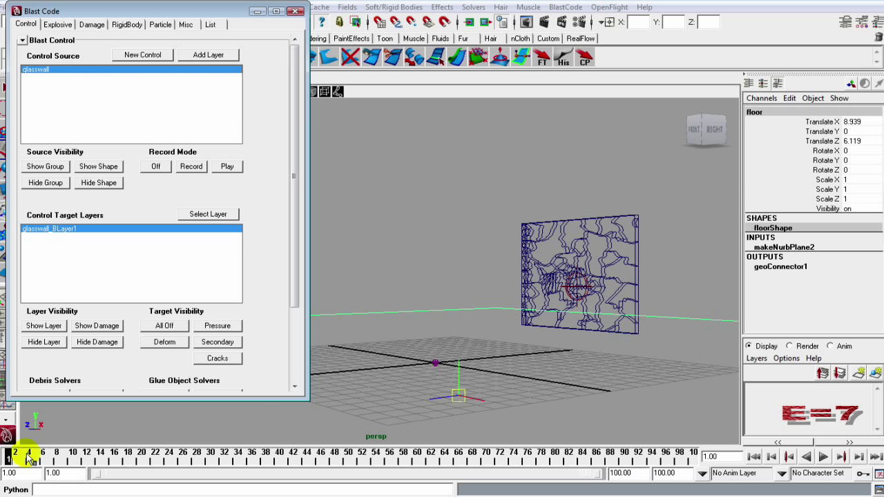
{"action": "mouse_move", "coordinate": [15, 461]}
{"action": "left_mouse_down"}
{"action": "mouse_move", "coordinate": [323, 473]}
{"action": "mouse_move", "coordinate": [293, 461]}
{"action": "mouse_move", "coordinate": [231, 461]}
{"action": "left_mouse_up"}
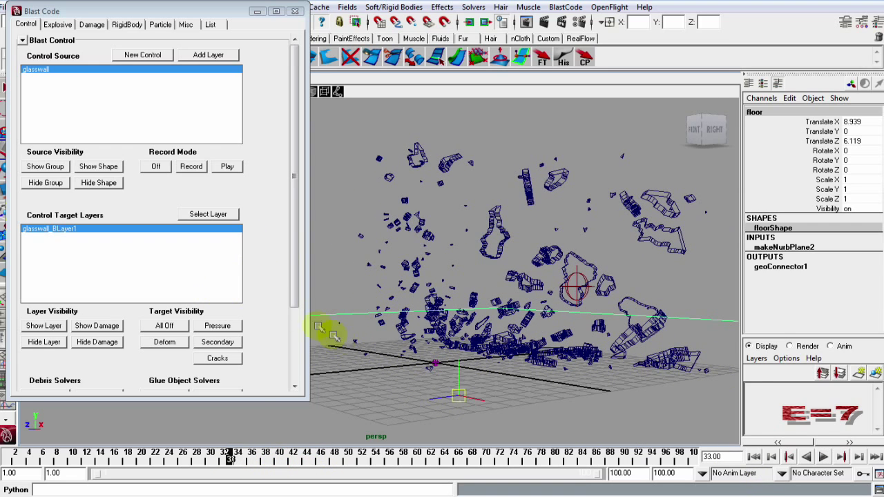
Give the debris fragments a new Blinn material with cyan colour and partial transparency
{"action": "left_click_drag", "start_coordinate": [320, 328], "coordinate": [489, 271], "text": "alt"}
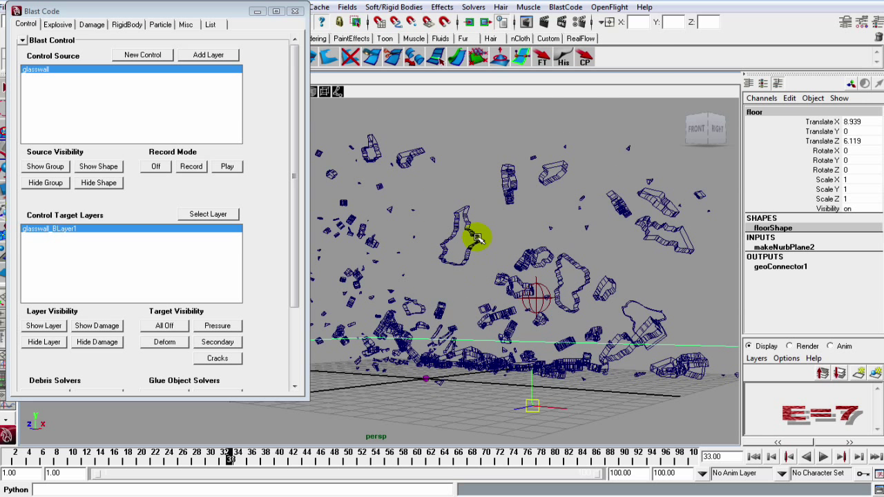
{"action": "left_click", "coordinate": [477, 238]}
{"action": "right_click", "coordinate": [476, 238]}
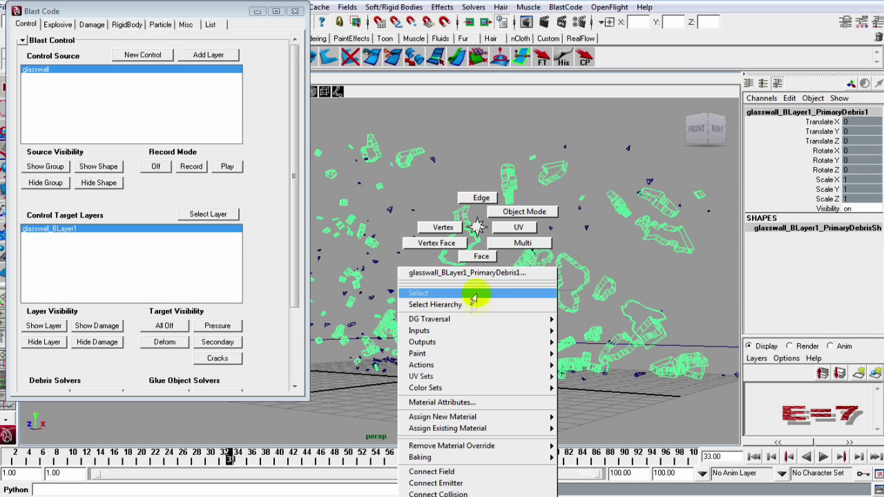
{"action": "mouse_move", "coordinate": [515, 416]}
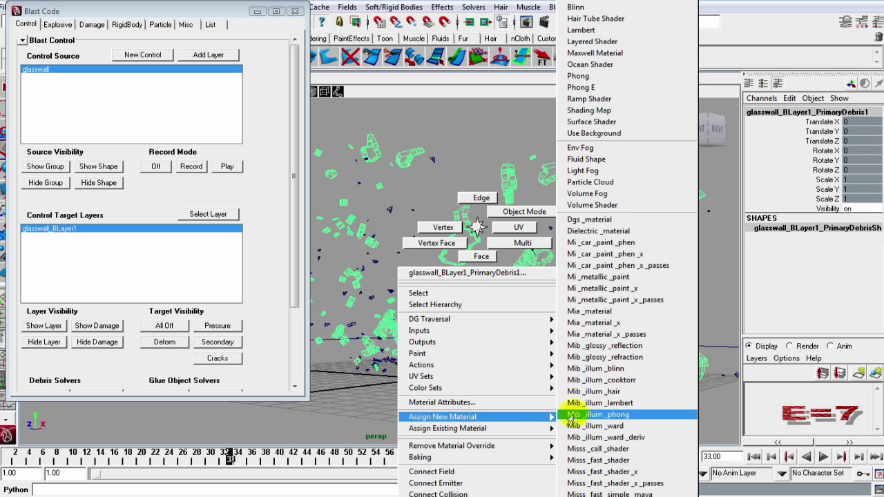
{"action": "left_click", "coordinate": [584, 7]}
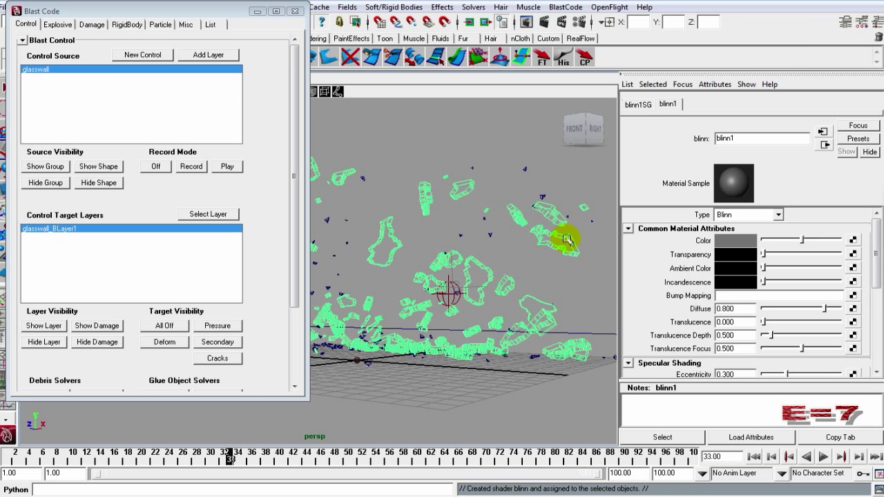
{"action": "left_click", "coordinate": [735, 241]}
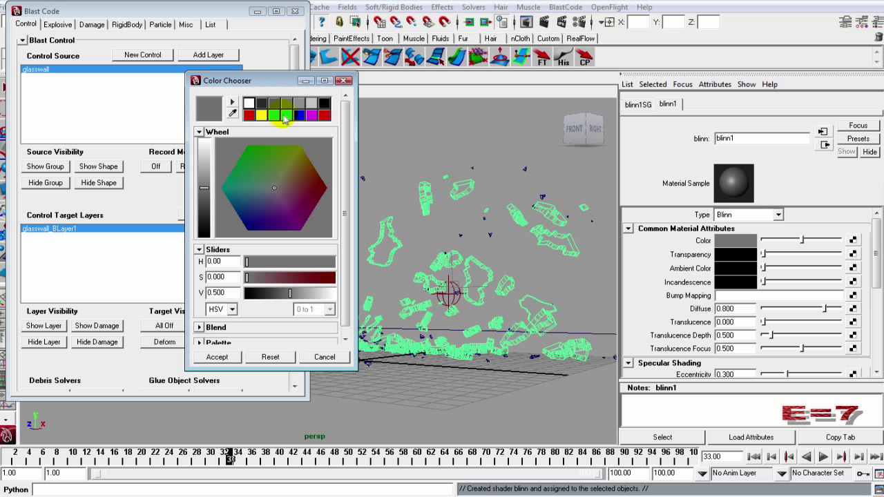
{"action": "left_click", "coordinate": [285, 119]}
{"action": "left_click", "coordinate": [217, 357]}
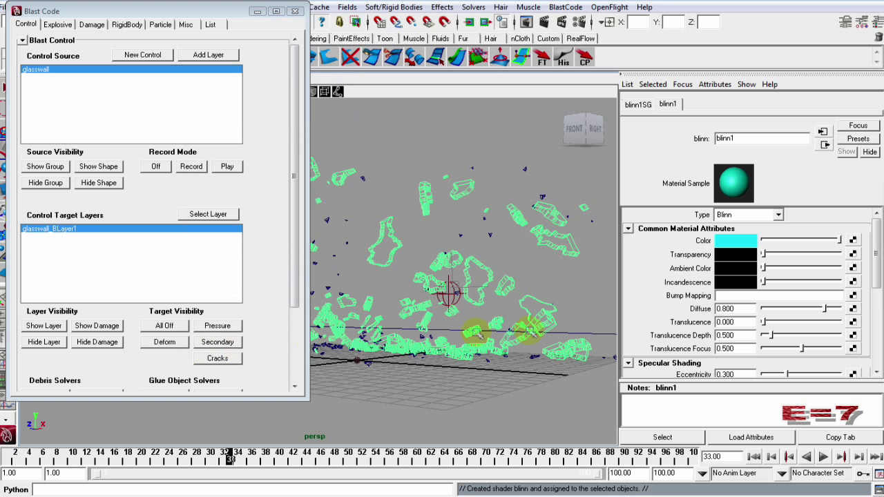
{"action": "left_click_drag", "start_coordinate": [764, 254], "coordinate": [805, 254]}
Assign blinn1 to the secondary debris and the intact glass wall, then minimize BlastCode
{"action": "left_click_drag", "start_coordinate": [553, 169], "coordinate": [511, 180]}
{"action": "right_click_drag", "start_coordinate": [526, 169], "coordinate": [646, 371]}
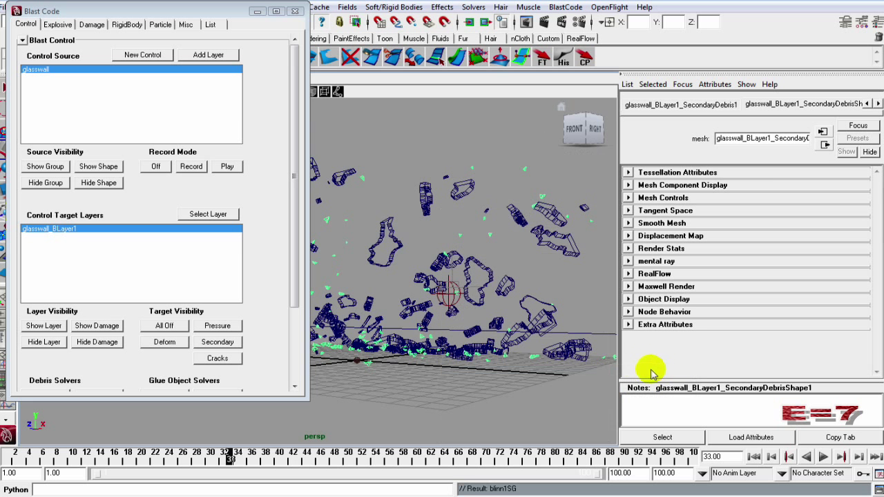
{"action": "left_click", "coordinate": [753, 457]}
{"action": "left_click", "coordinate": [515, 228]}
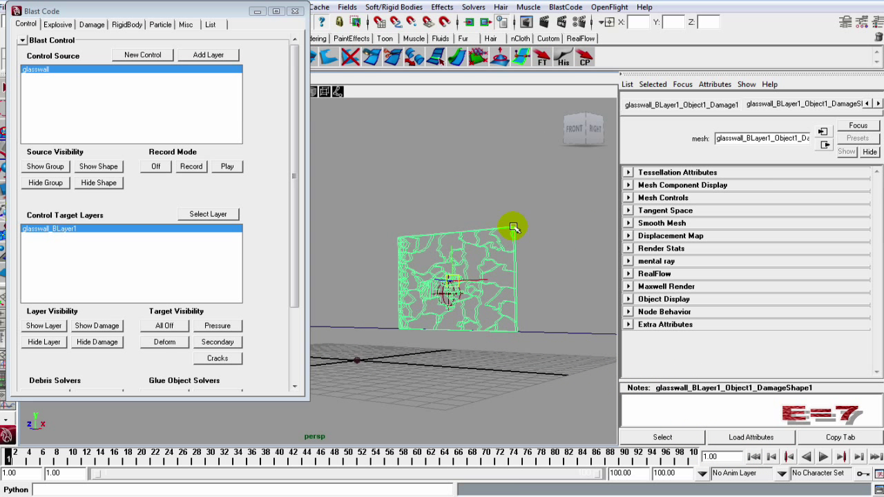
{"action": "right_click_drag", "start_coordinate": [511, 228], "coordinate": [617, 428]}
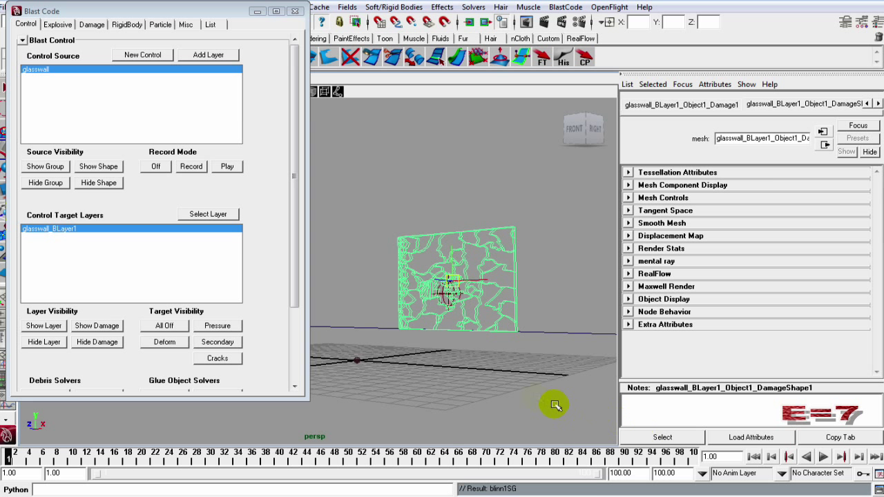
{"action": "left_click", "coordinate": [257, 12]}
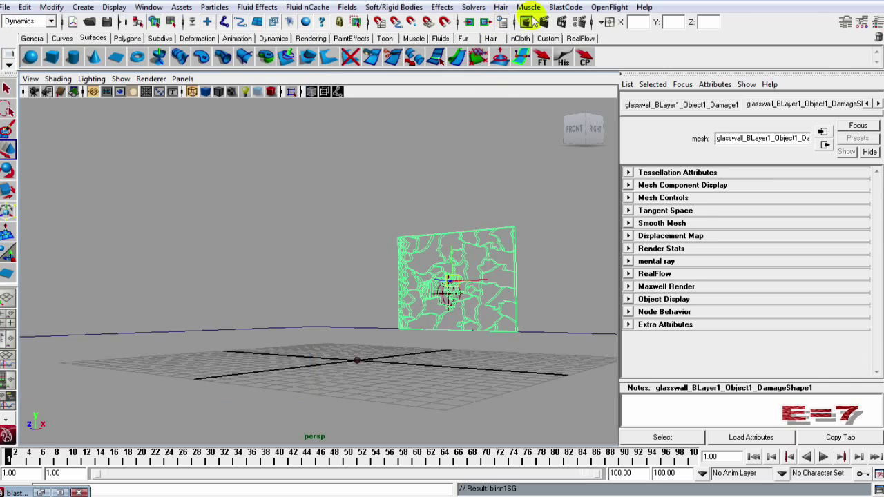
{"action": "left_click_drag", "start_coordinate": [504, 132], "coordinate": [442, 190], "text": "alt"}
{"action": "left_click", "coordinate": [502, 24]}
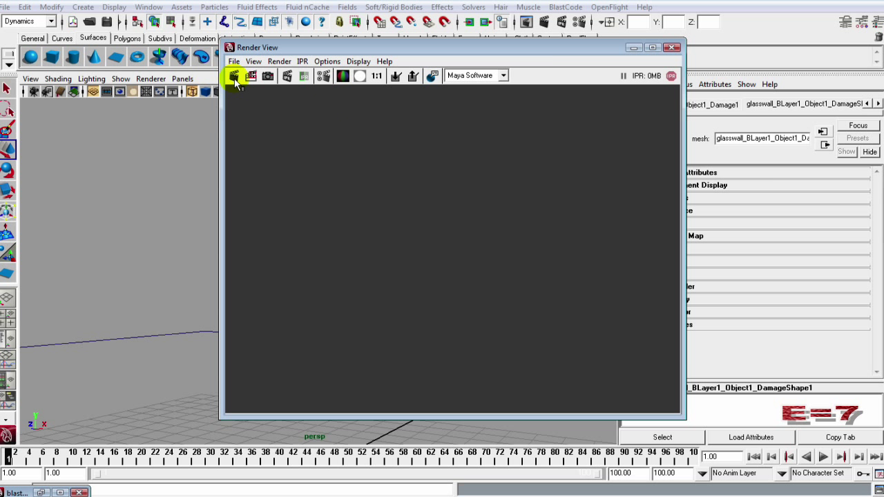
{"action": "left_click", "coordinate": [234, 77]}
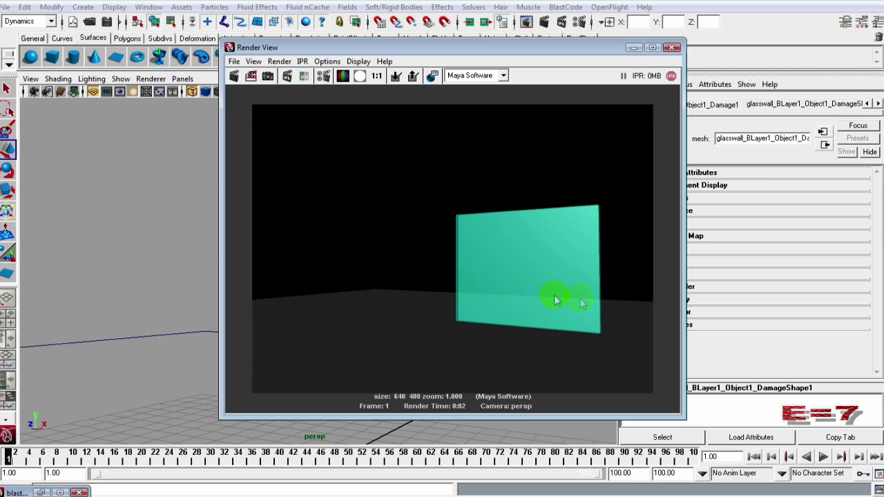
{"action": "left_click", "coordinate": [674, 48]}
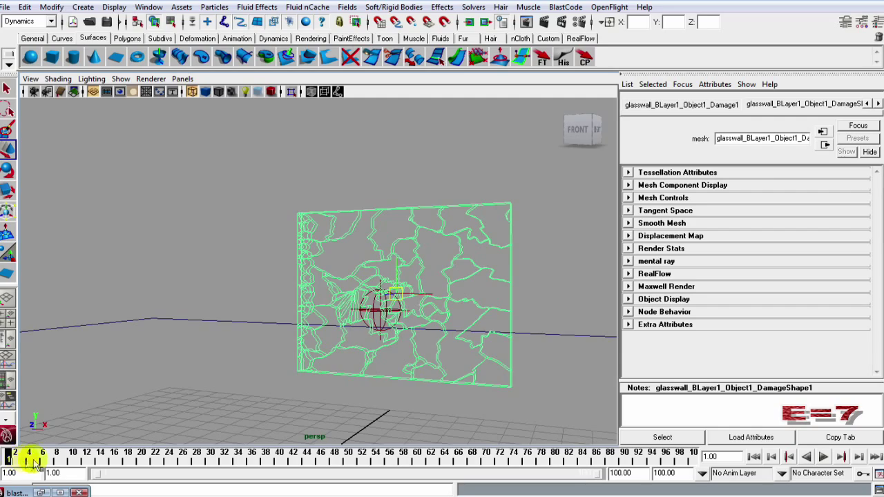
{"action": "left_click_drag", "start_coordinate": [32, 462], "coordinate": [128, 461]}
Move to frame 23 of the shatter and angle the camera onto the fragments
{"action": "left_click_drag", "start_coordinate": [328, 395], "coordinate": [276, 399], "text": "alt"}
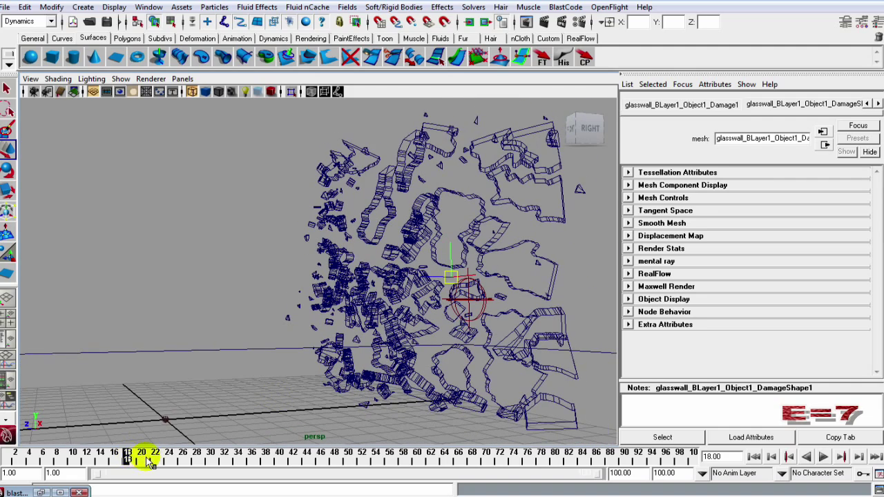
{"action": "left_click_drag", "start_coordinate": [148, 461], "coordinate": [160, 457]}
{"action": "left_click_drag", "start_coordinate": [389, 362], "coordinate": [533, 158], "text": "alt"}
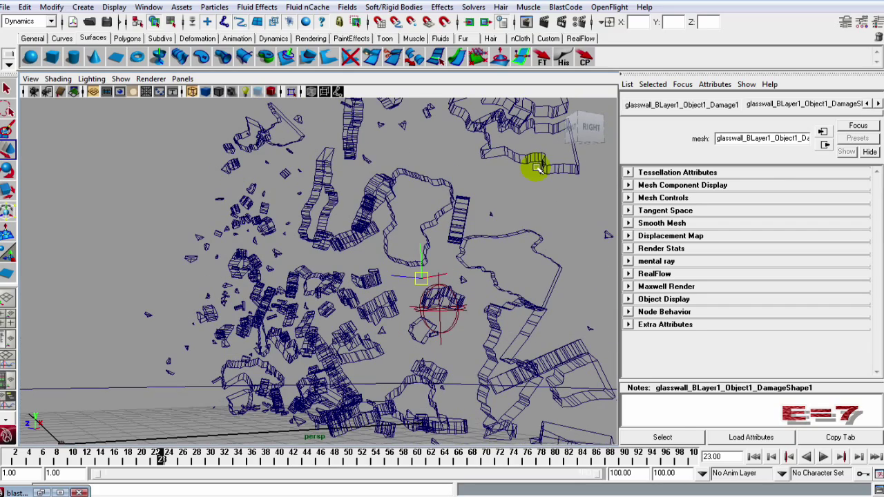
Test-render frame 23 in Render View, then close the render window
{"action": "left_click", "coordinate": [540, 22]}
{"action": "left_click", "coordinate": [234, 77]}
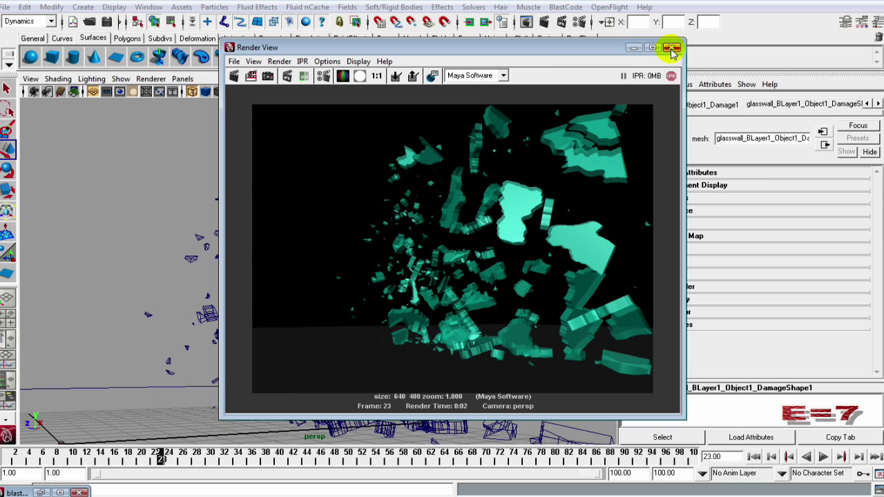
{"action": "left_click_drag", "start_coordinate": [582, 49], "coordinate": [421, 48]}
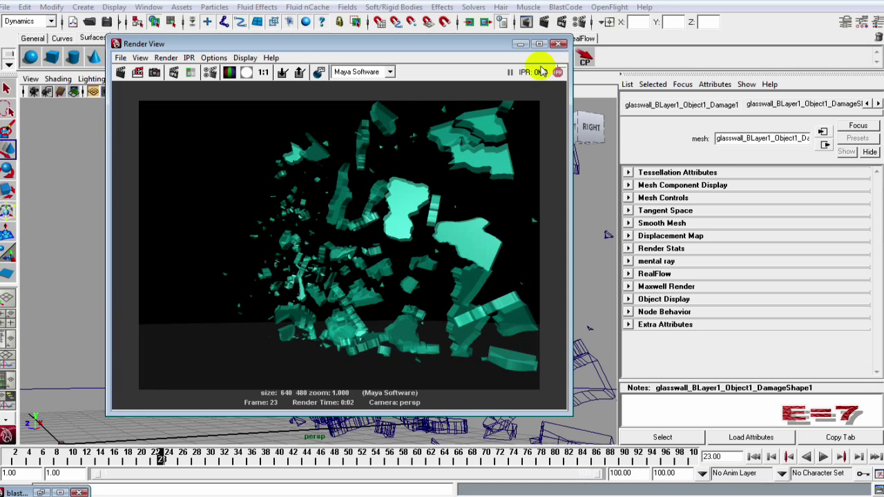
{"action": "left_click", "coordinate": [561, 43]}
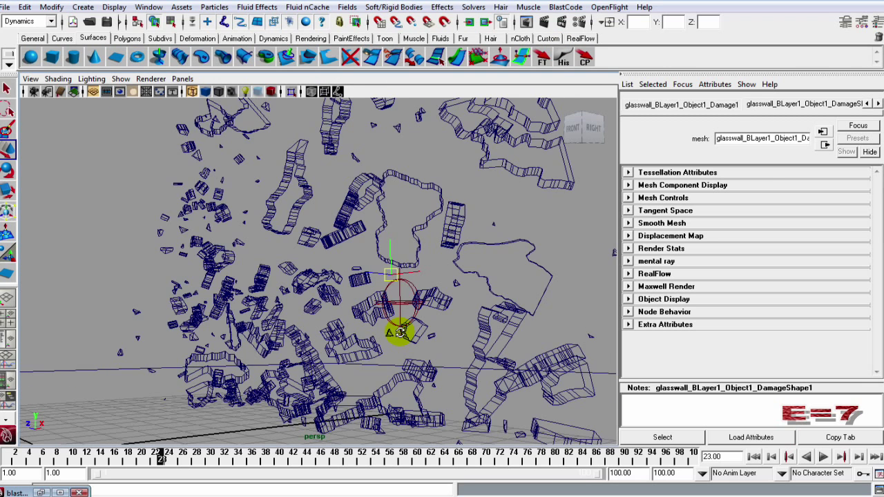
{"action": "scroll", "coordinate": [420, 310], "scroll_direction": "down", "scroll_amount": 6}
{"action": "left_click_drag", "start_coordinate": [420, 310], "coordinate": [339, 321], "text": "alt"}
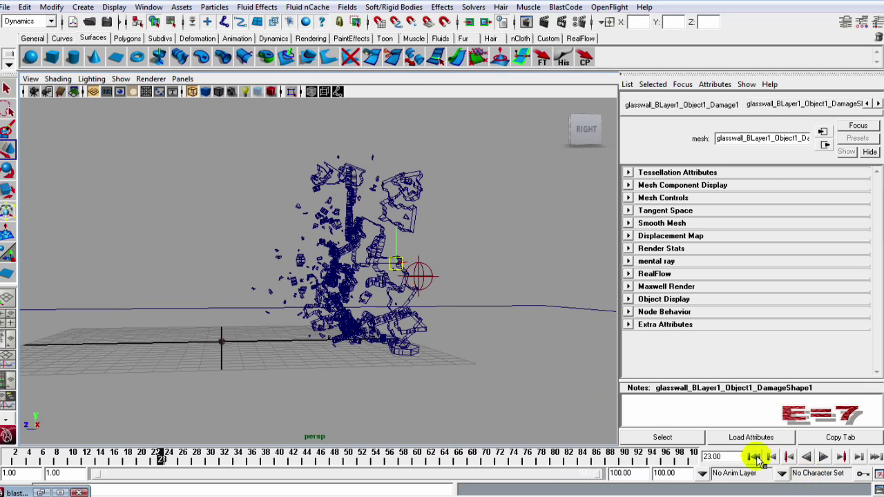